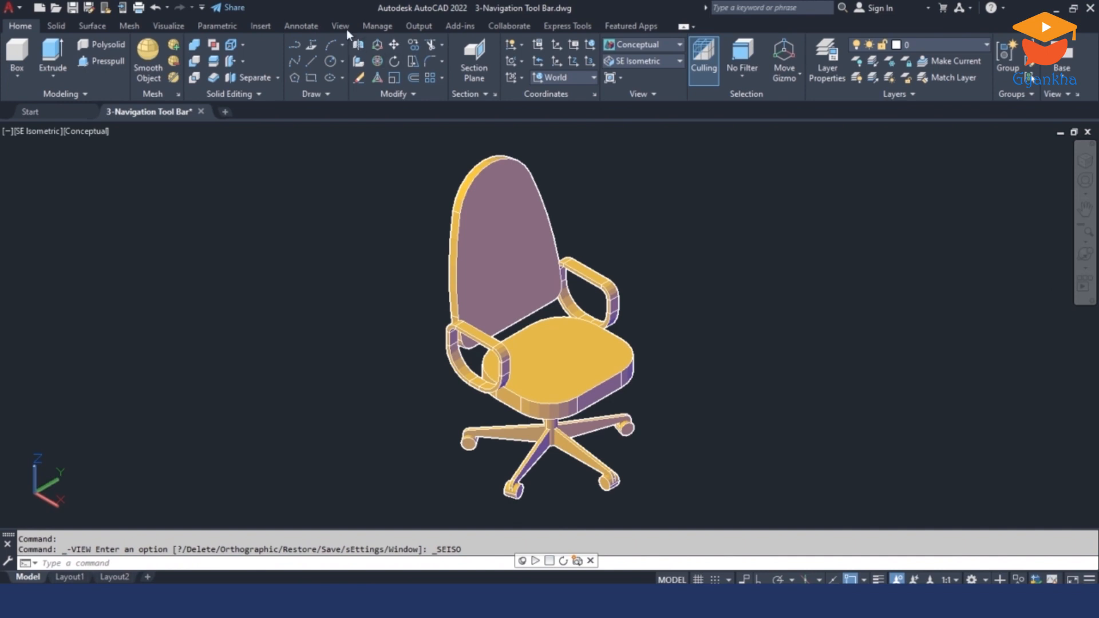
- Turn the display of the navigation bar off and back on
click(342, 24)
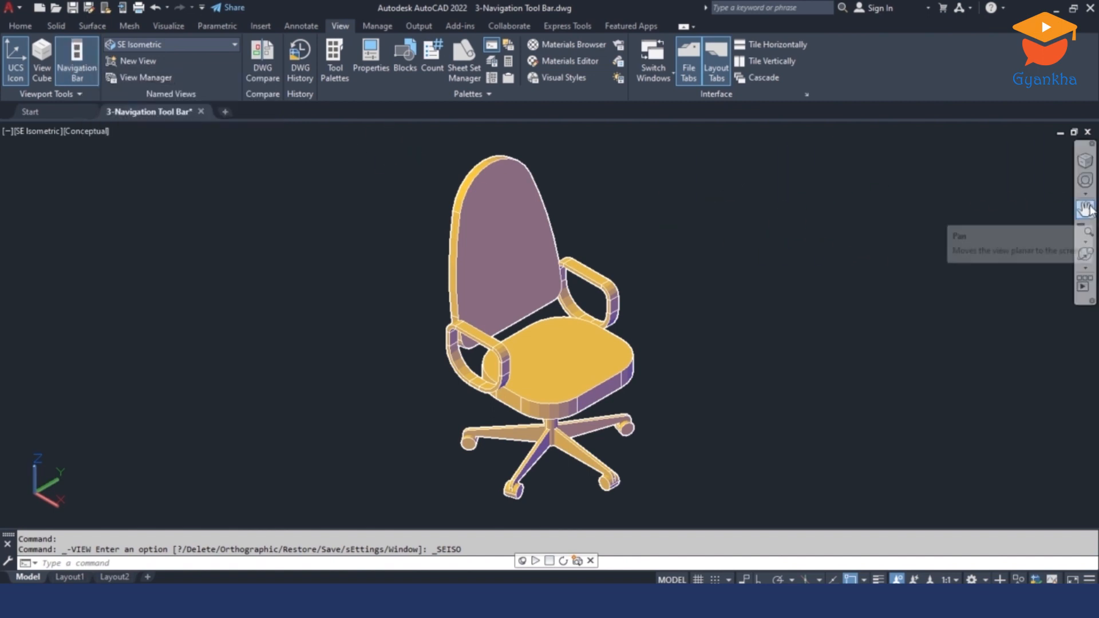
click(78, 68)
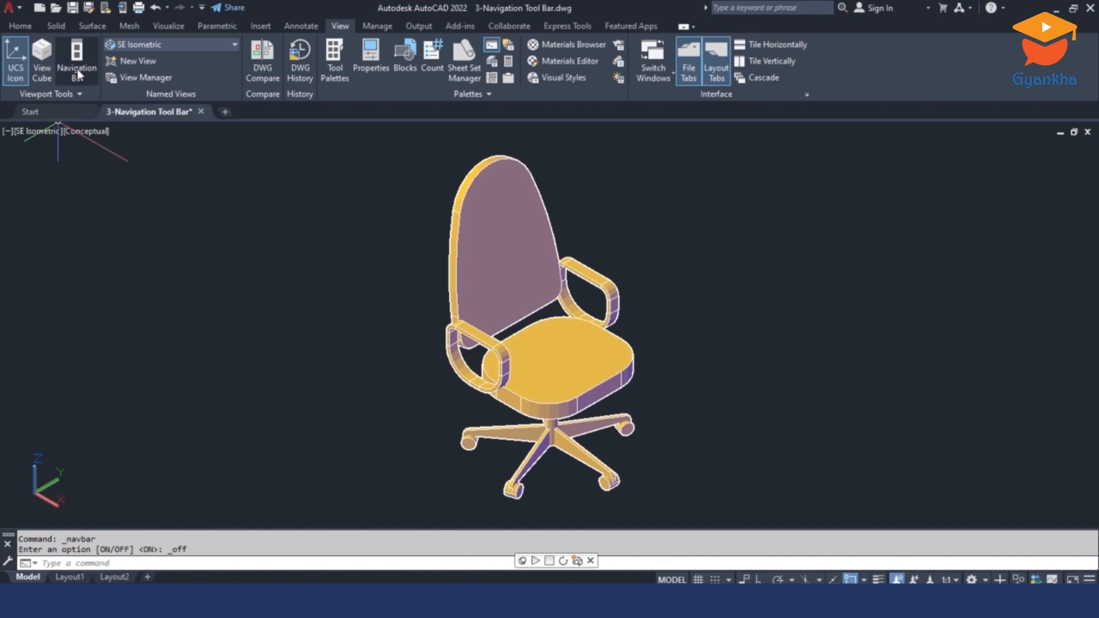
click(77, 70)
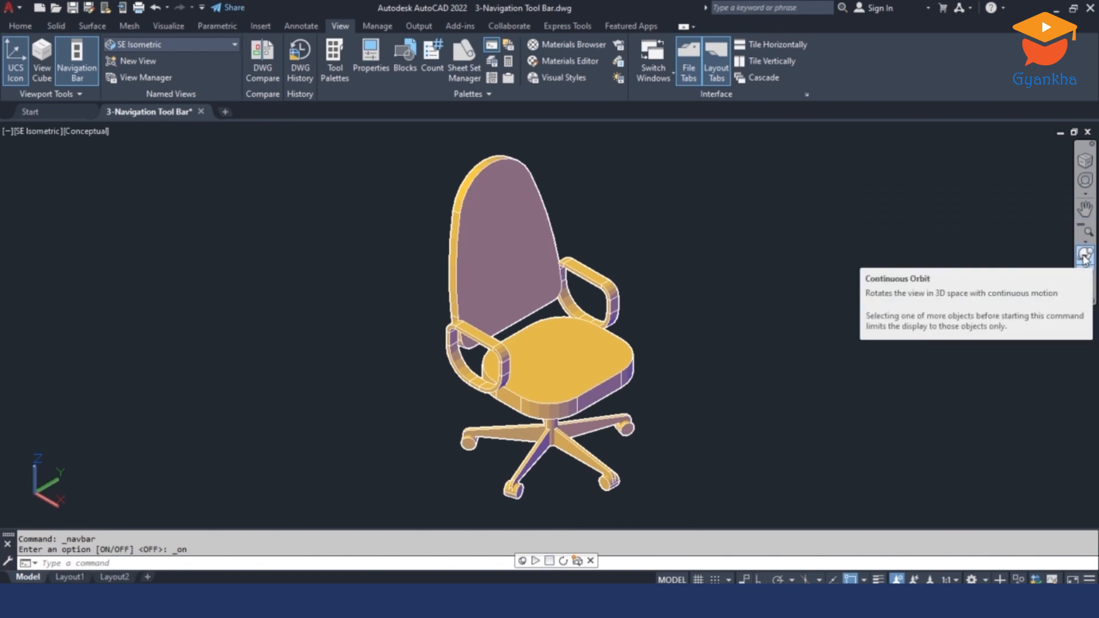
click(1084, 257)
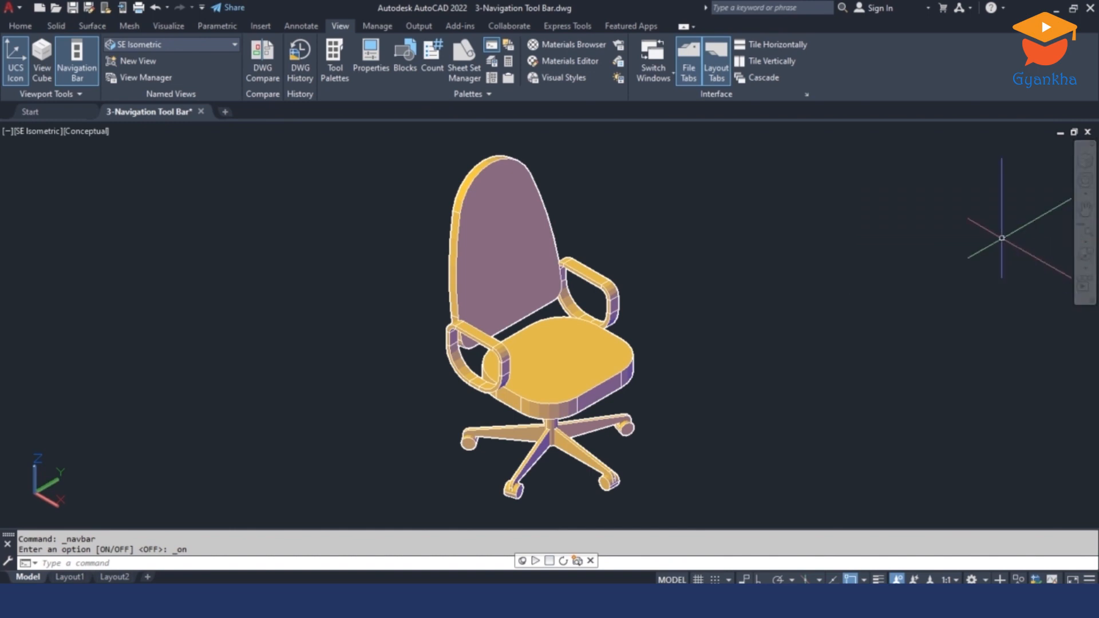
- Pan the view of the chair around the drawing area in several directions, and end the Pan command
click(1086, 212)
drag(610, 377, 569, 366)
drag(673, 341, 753, 309)
mouse_move(590, 351)
mouse_down()
mouse_move(633, 378)
mouse_move(597, 360)
mouse_up()
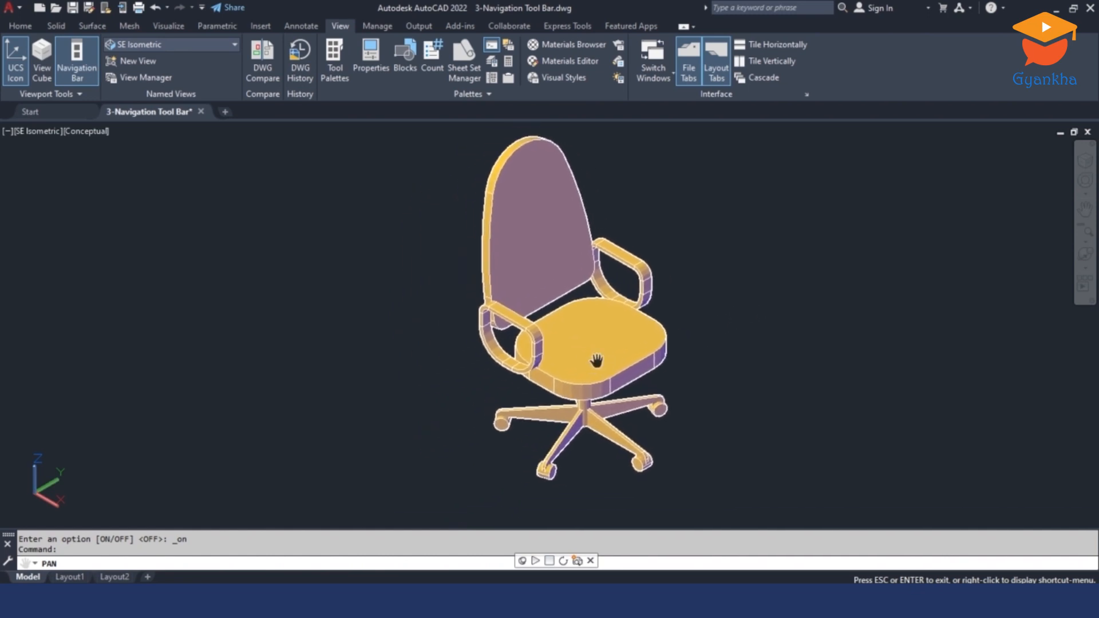
key(Escape)
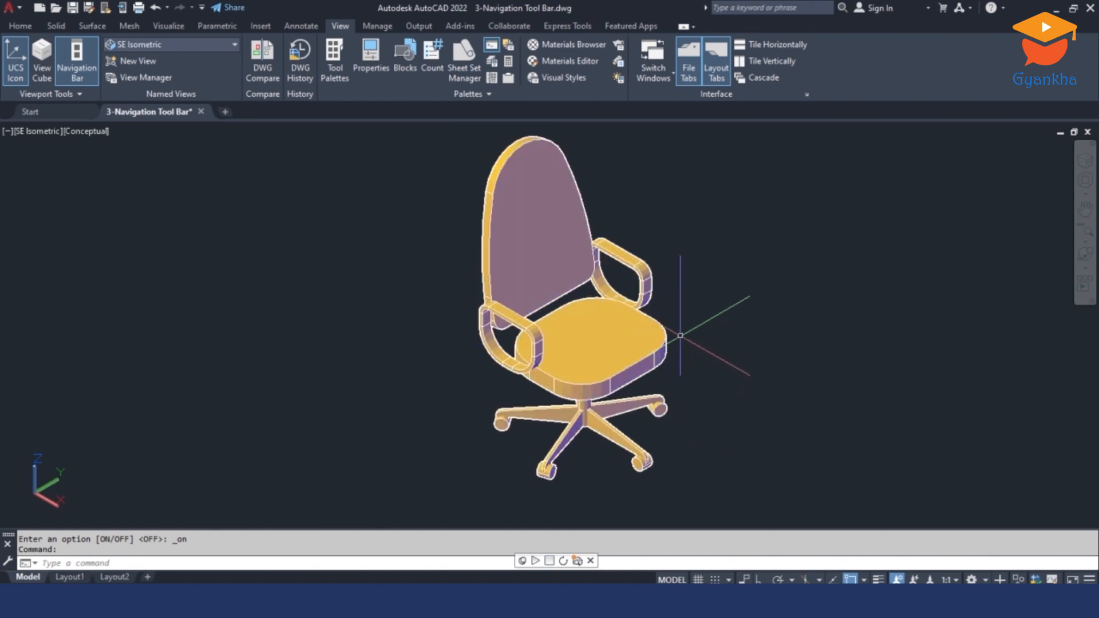
- Repeat the last Pan command to shift the chair sideways, and run the P command to shift it slightly upward
key(Return)
drag(682, 341, 590, 357)
key(Escape)
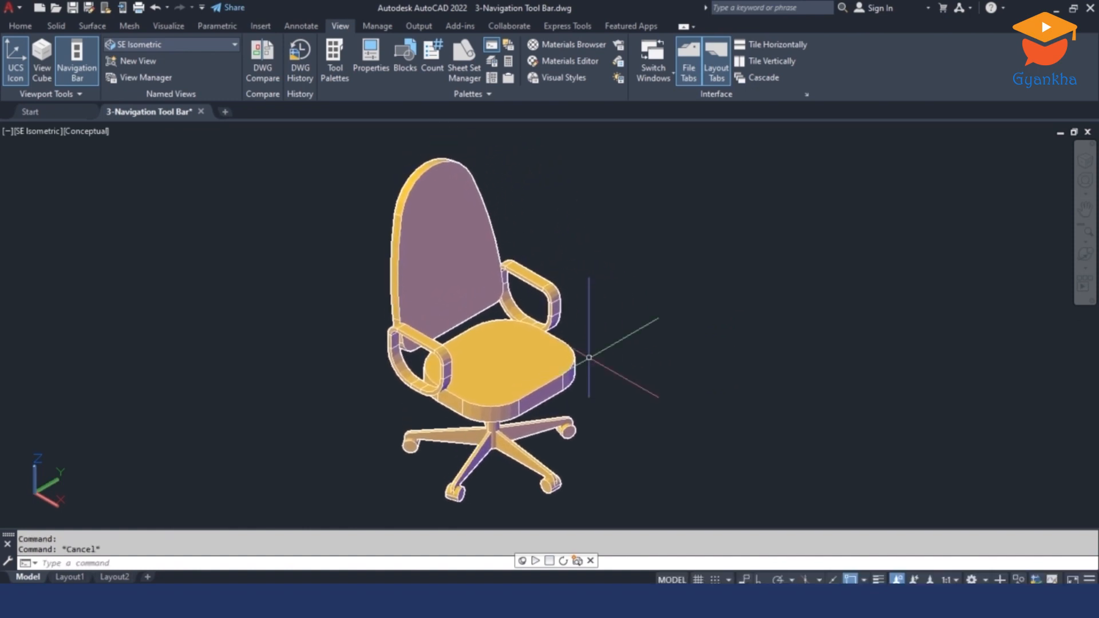
text(p)
key(Return)
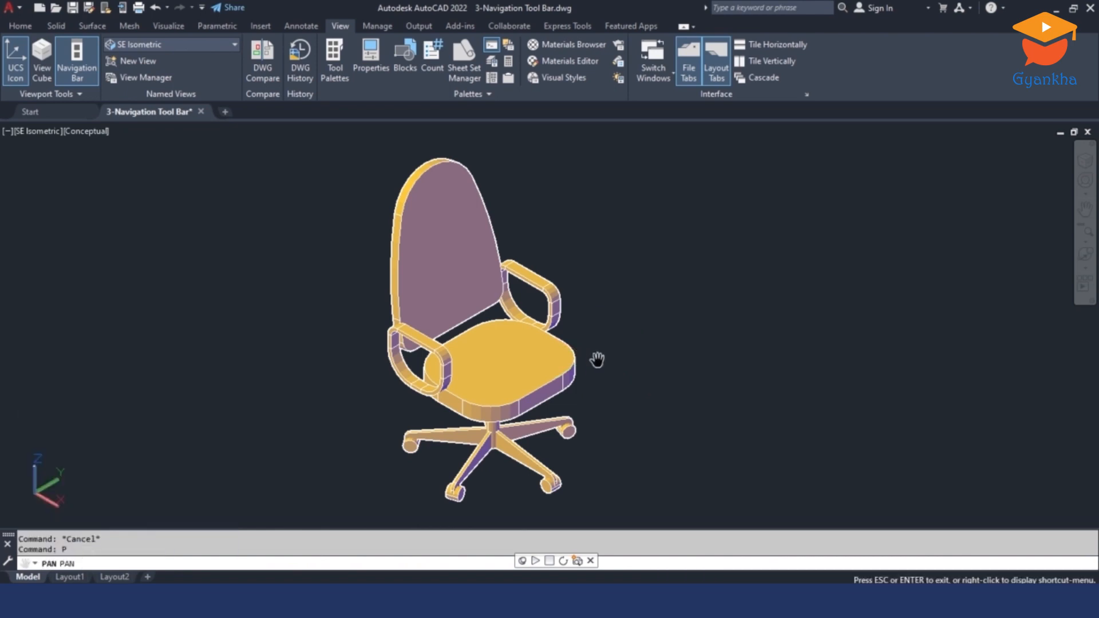
mouse_move(616, 378)
mouse_down()
mouse_move(611, 386)
mouse_move(648, 359)
mouse_move(702, 363)
mouse_move(591, 368)
mouse_move(655, 380)
mouse_move(611, 372)
mouse_up()
key(Escape)
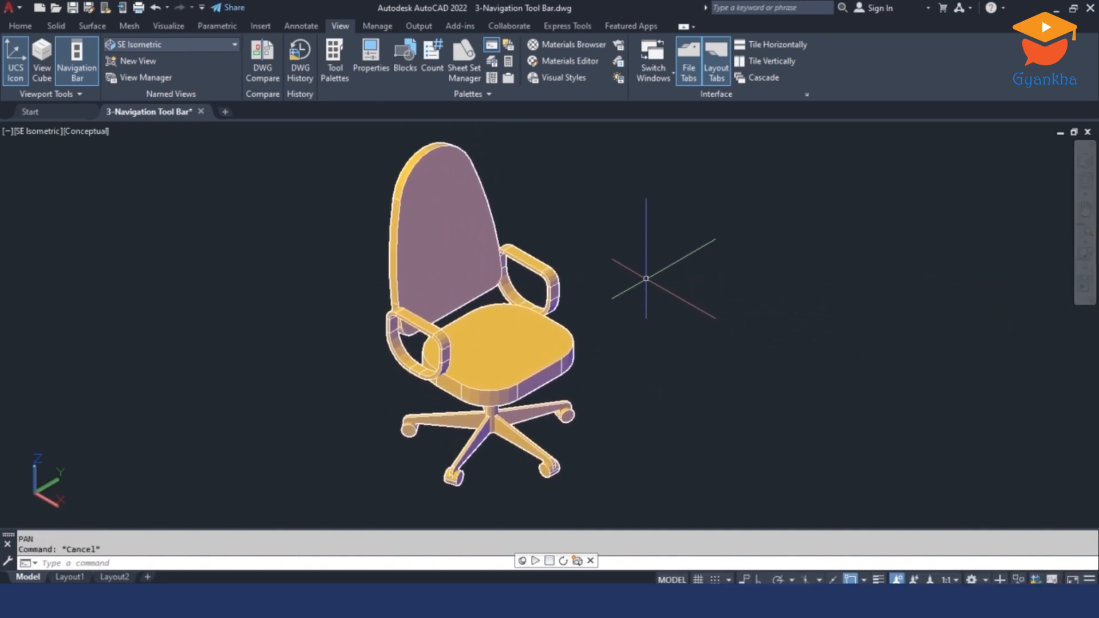
- Run Pan once more to bring the chair back toward the middle of the drawing area
right_click(646, 278)
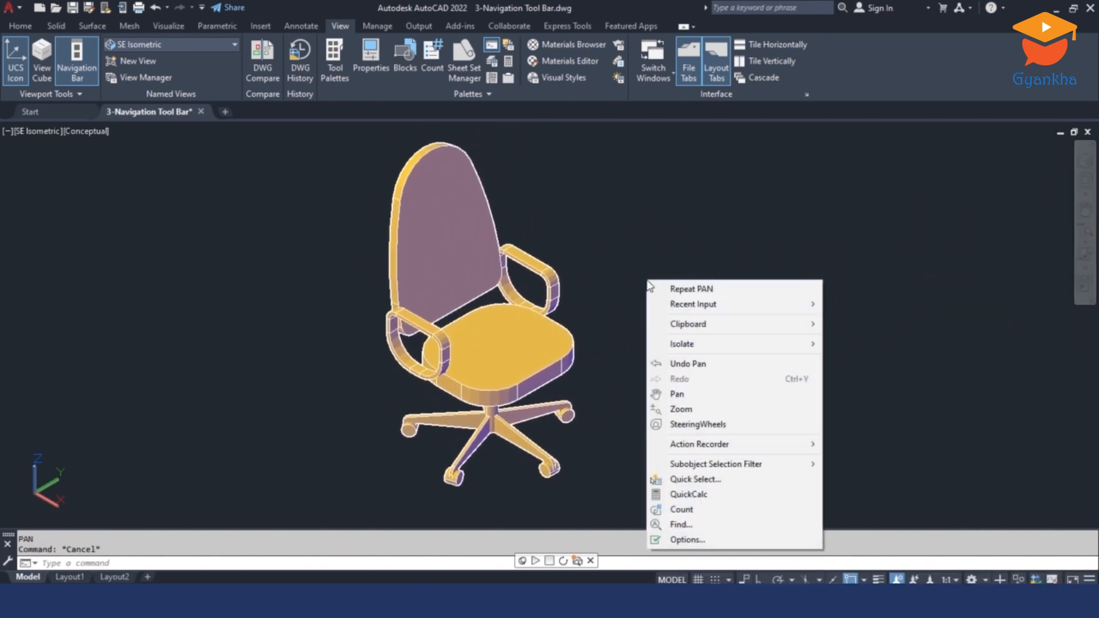
click(678, 397)
drag(663, 356, 709, 367)
key(Escape)
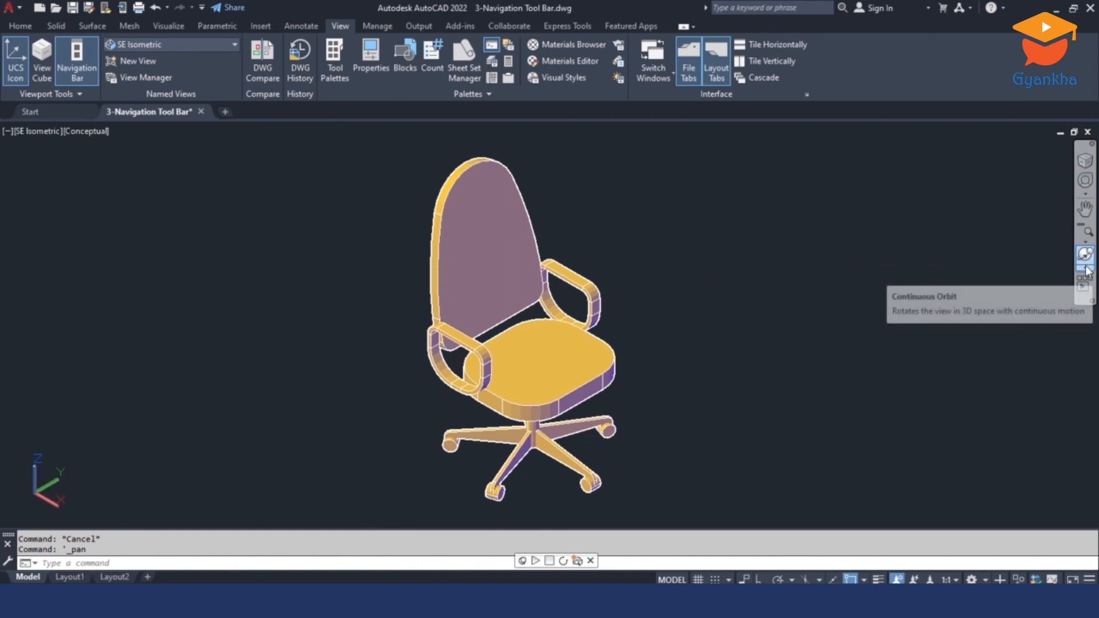
click(1086, 241)
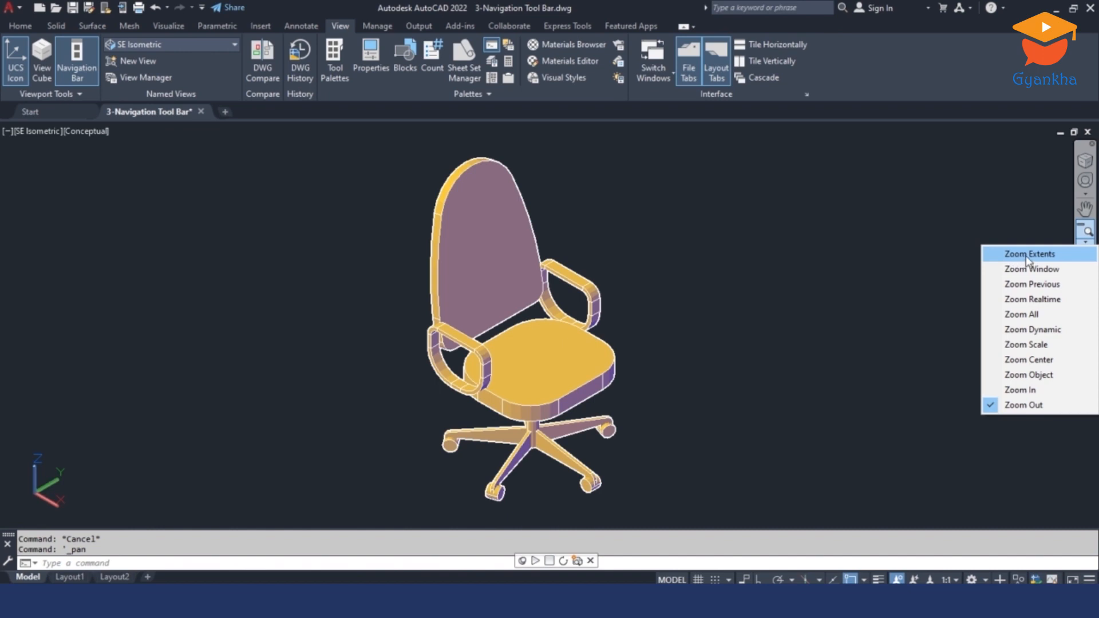
click(863, 231)
key(Escape)
- Move the chair completely out of sight and fit it back into the view with Zoom Extents
scroll(817, 243, down, 3)
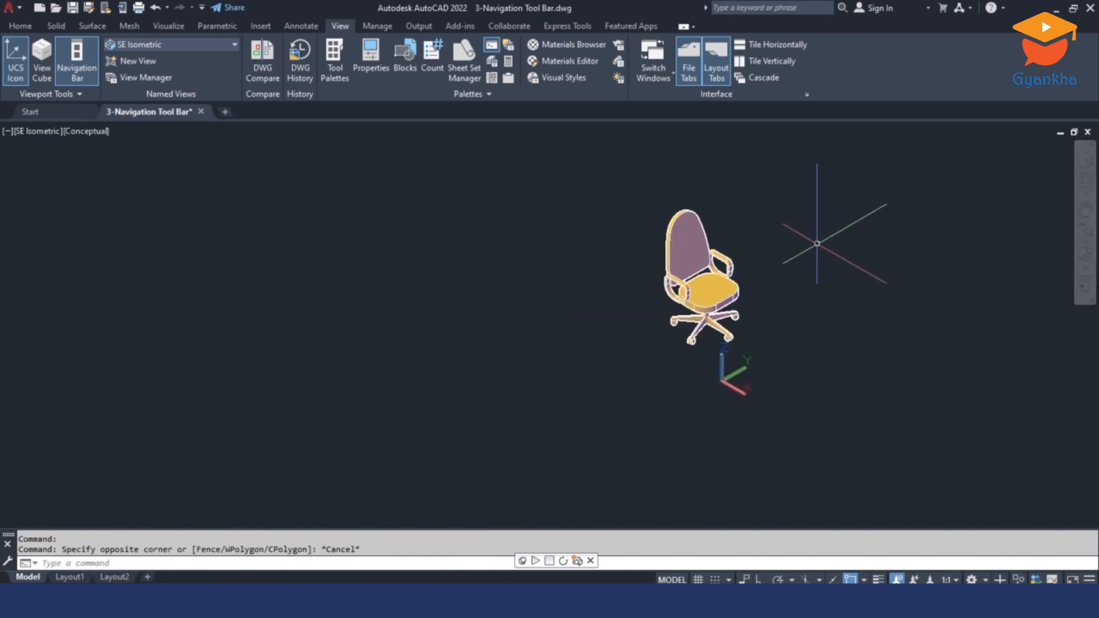
middle_drag(896, 184, 645, 350)
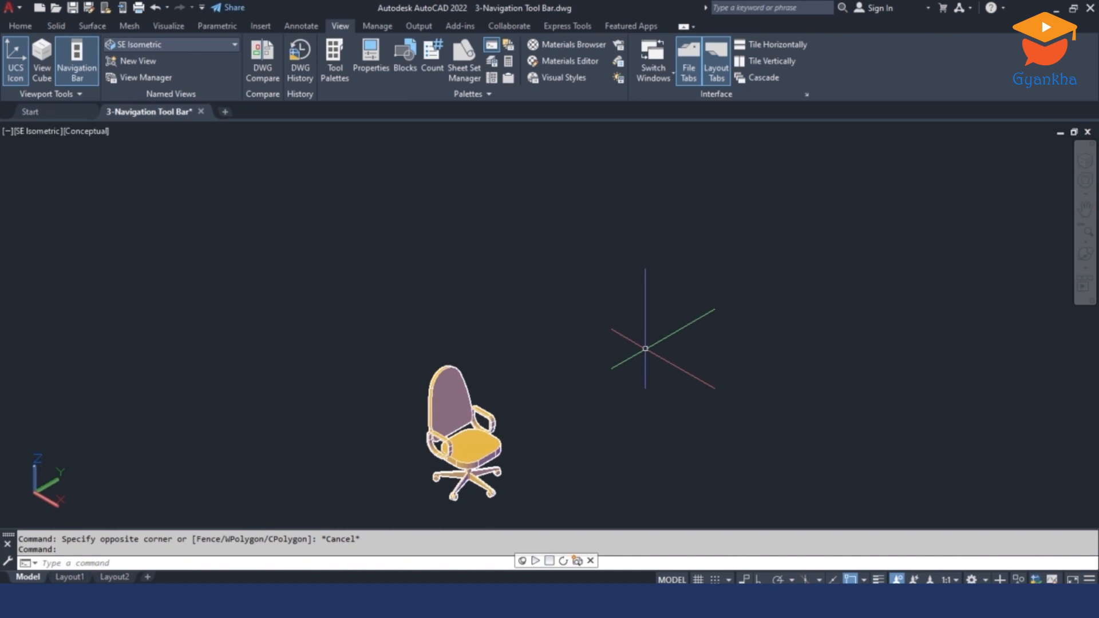
middle_drag(878, 245, 808, 217)
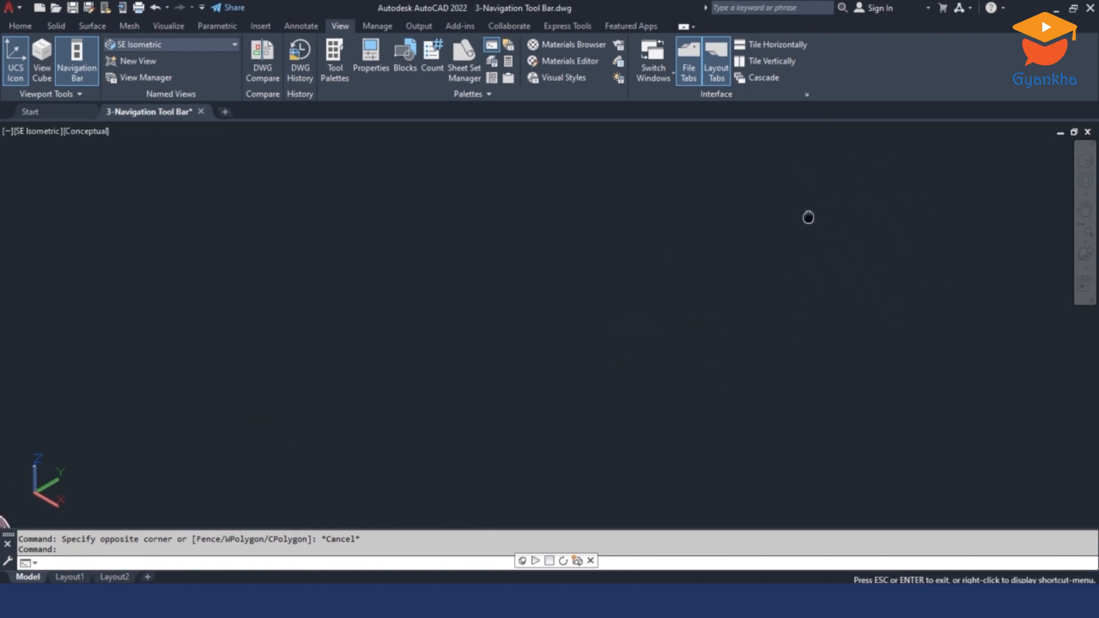
key(Escape)
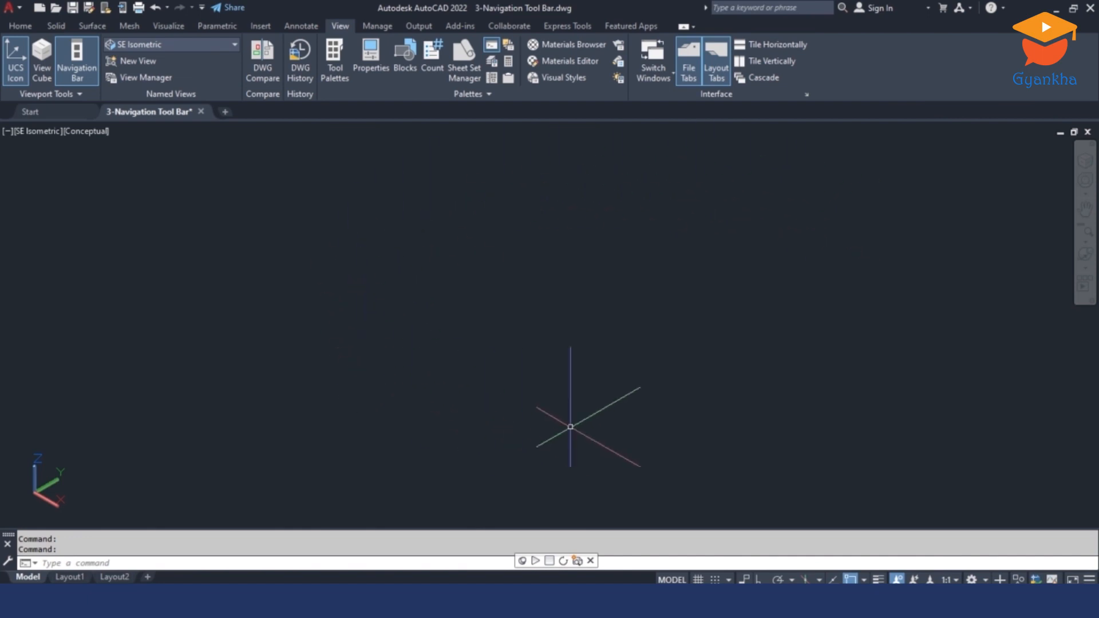
click(1087, 243)
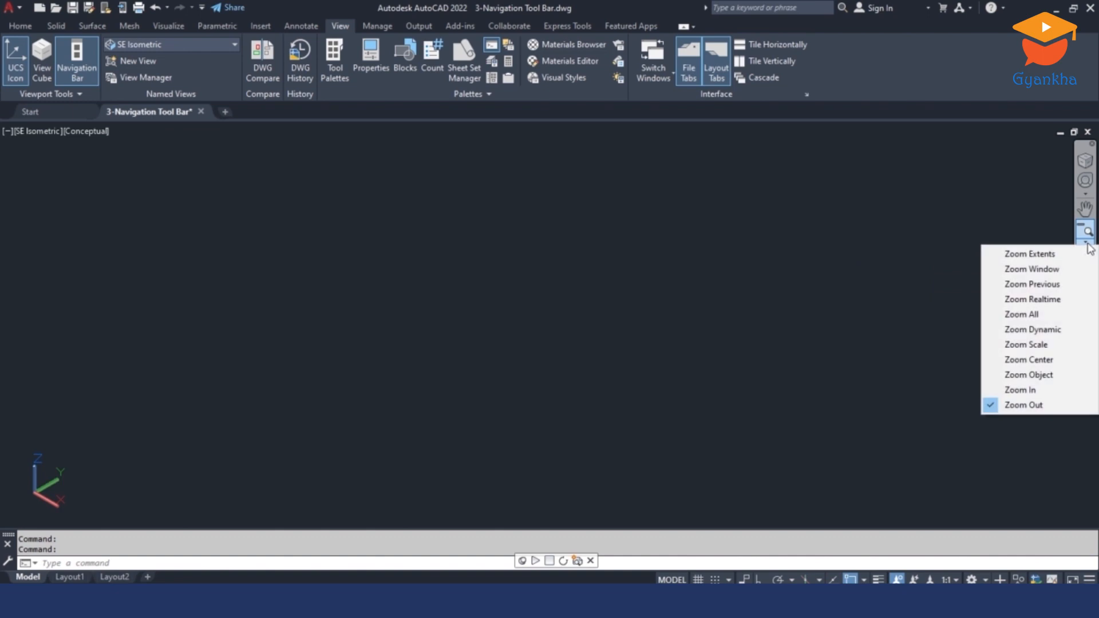
click(1023, 254)
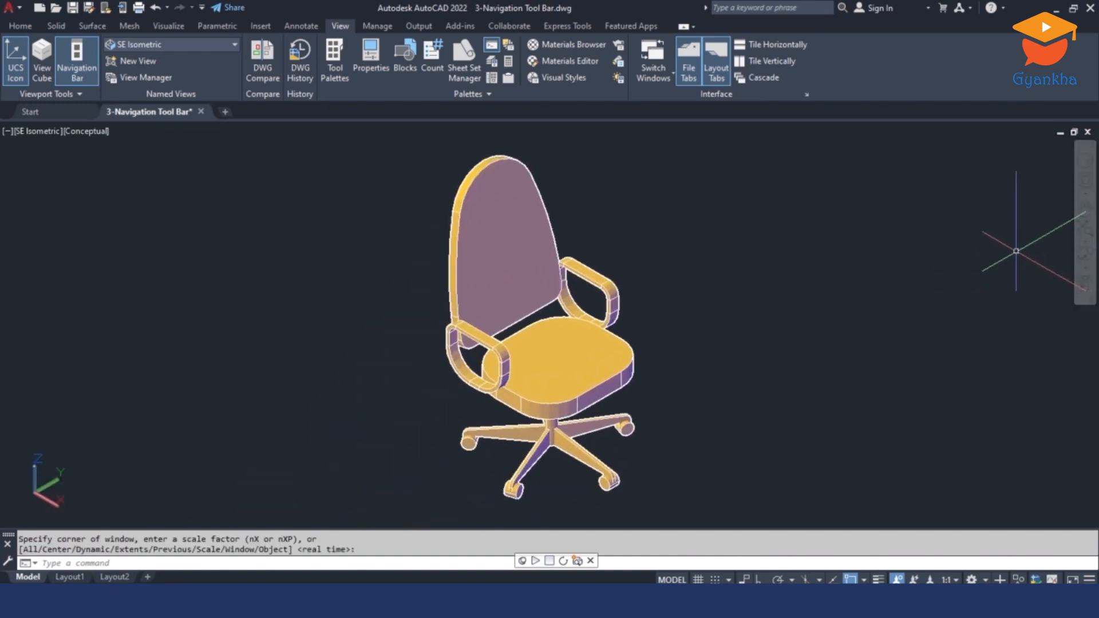
key(Escape)
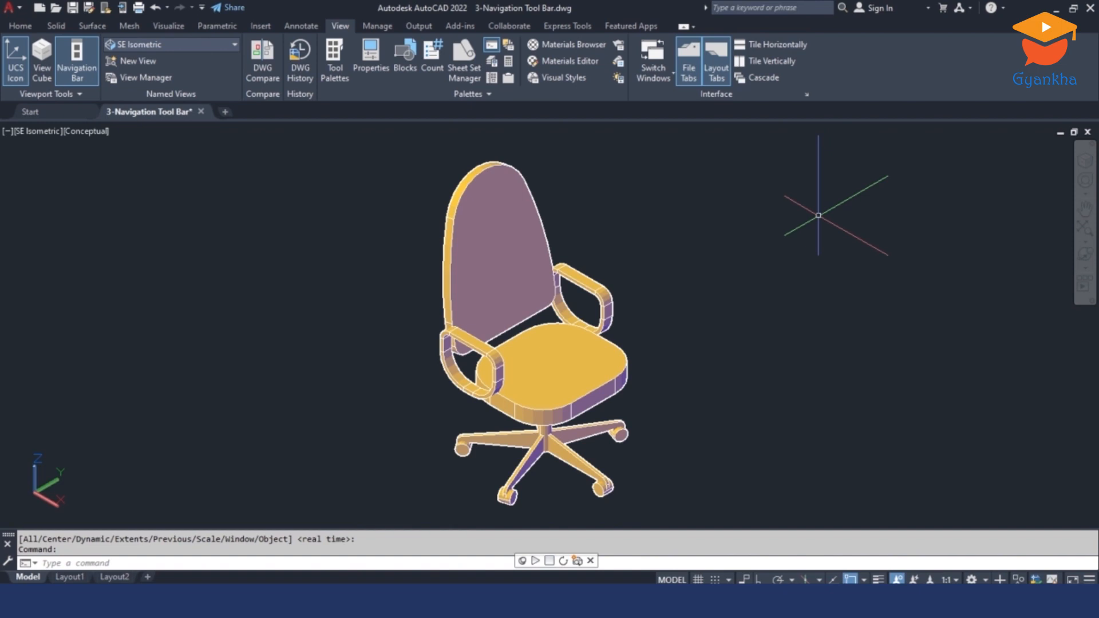
- Pan away from the chair again and restore the drawing extents directly with the mouse wheel
middle_drag(819, 216, 749, 368)
key(Escape)
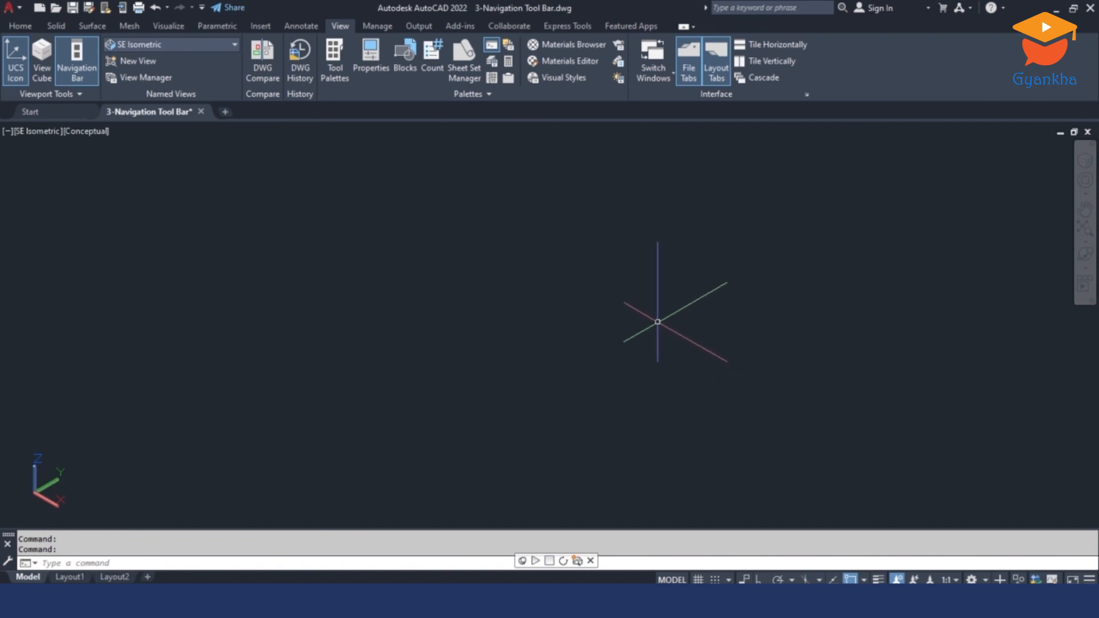
middle_click(658, 322)
middle_click(658, 322)
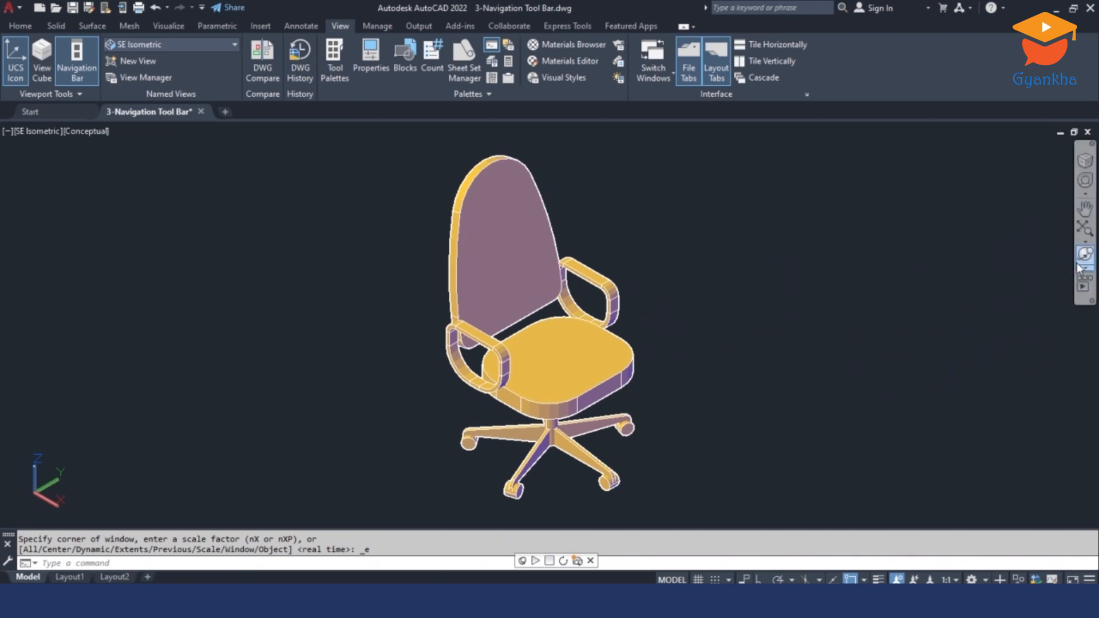
- Magnify the chair's near armrest with Zoom Window, and zoom back out to the whole chair
click(1089, 245)
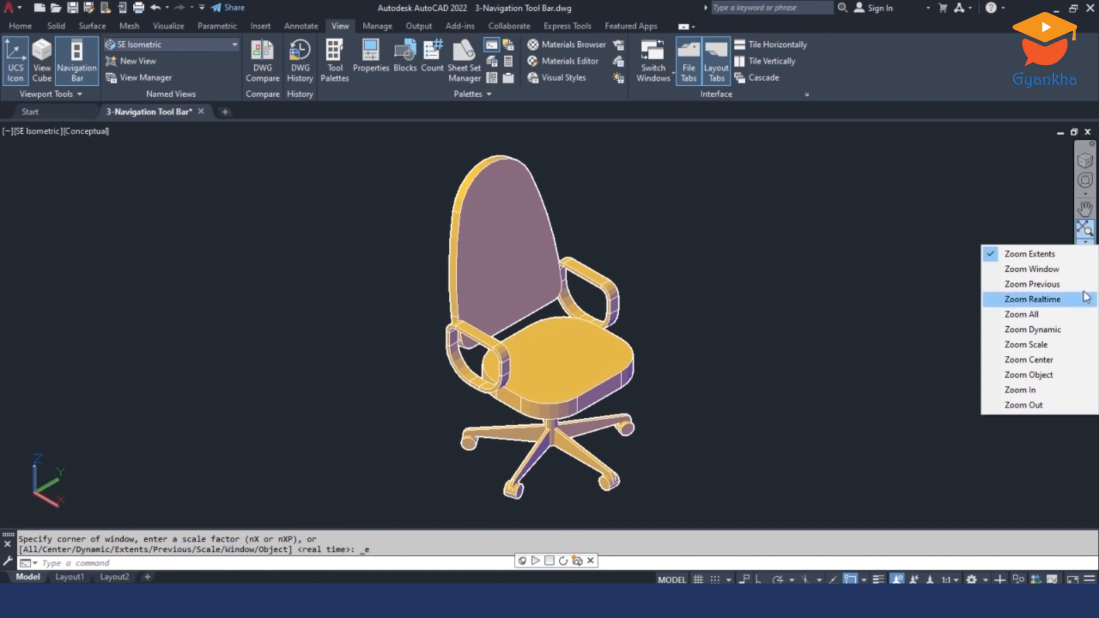
click(1033, 276)
click(427, 306)
click(527, 390)
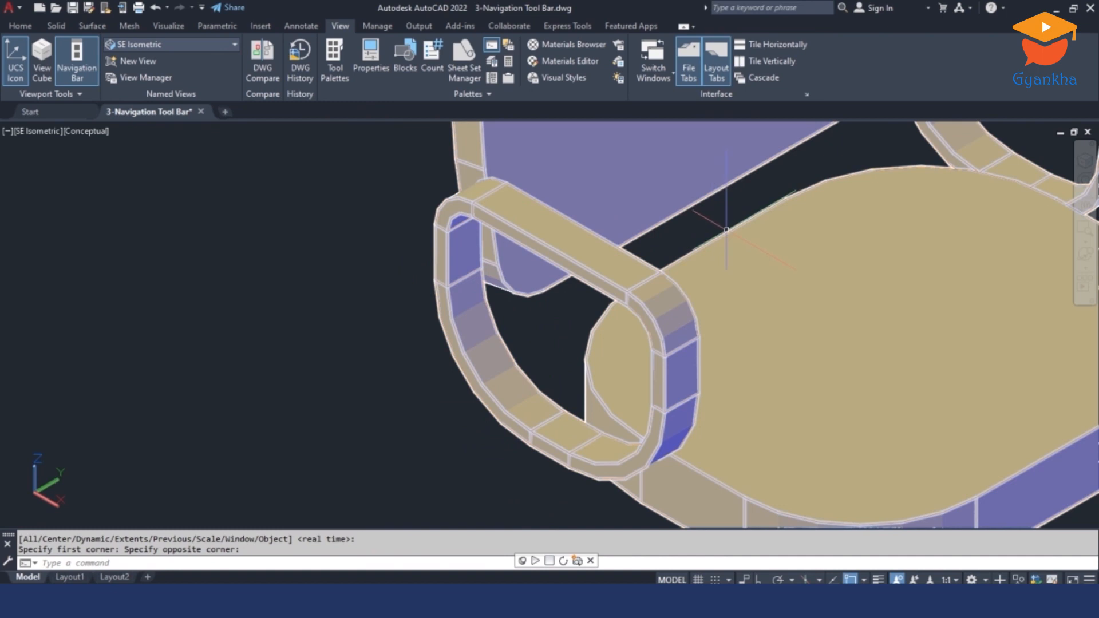
scroll(482, 393, down, 6)
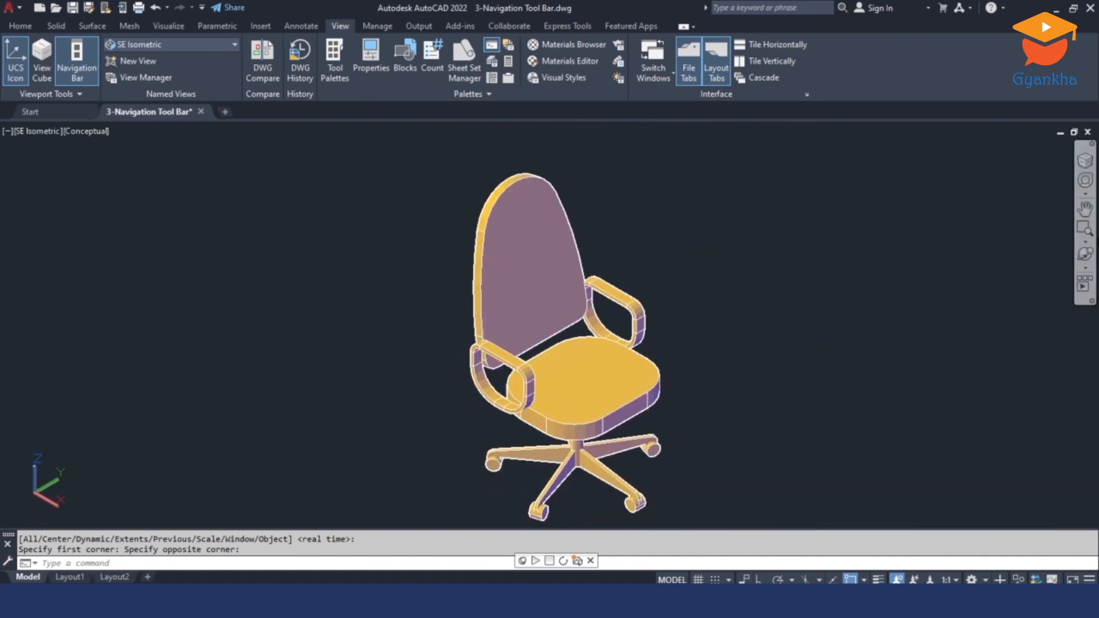
- Step back through the three preceding views of the chair with Zoom Previous
click(1086, 243)
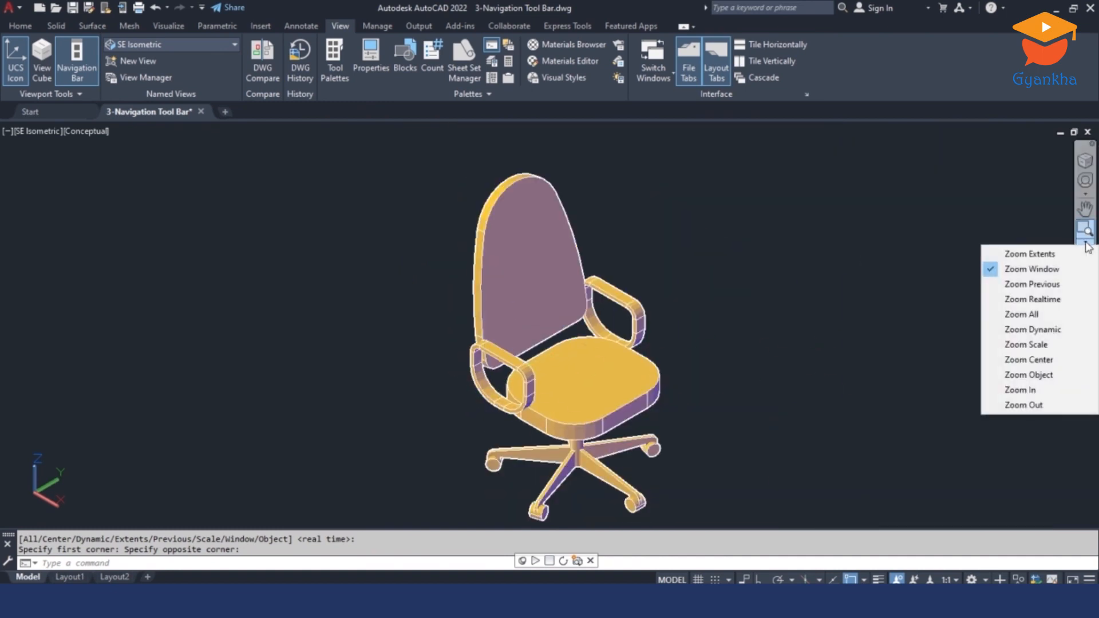
click(1043, 284)
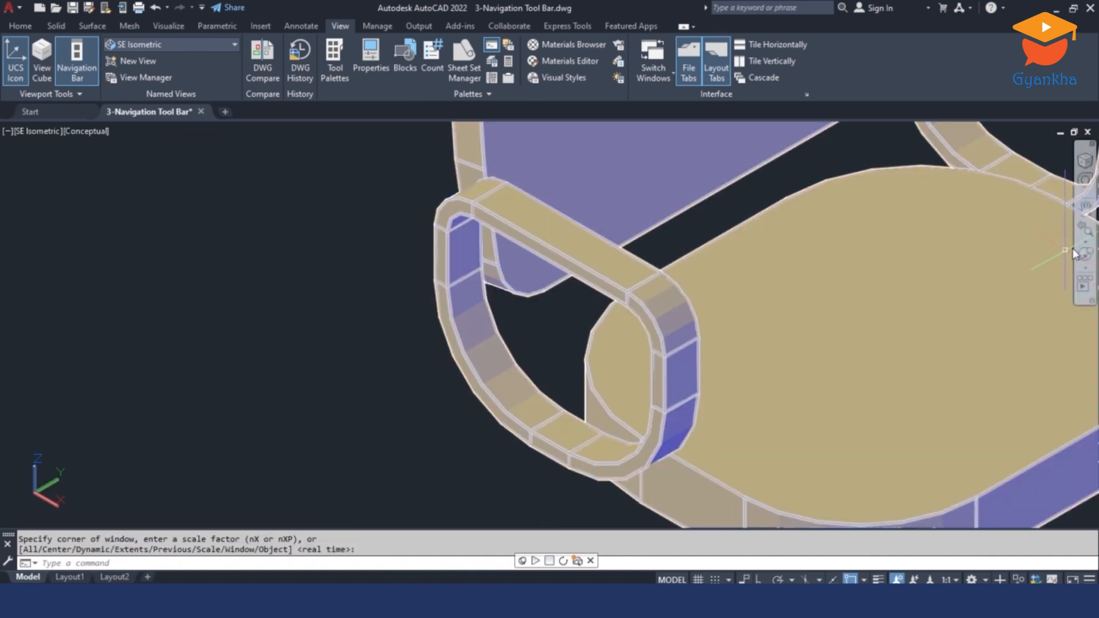
click(1086, 242)
click(1059, 281)
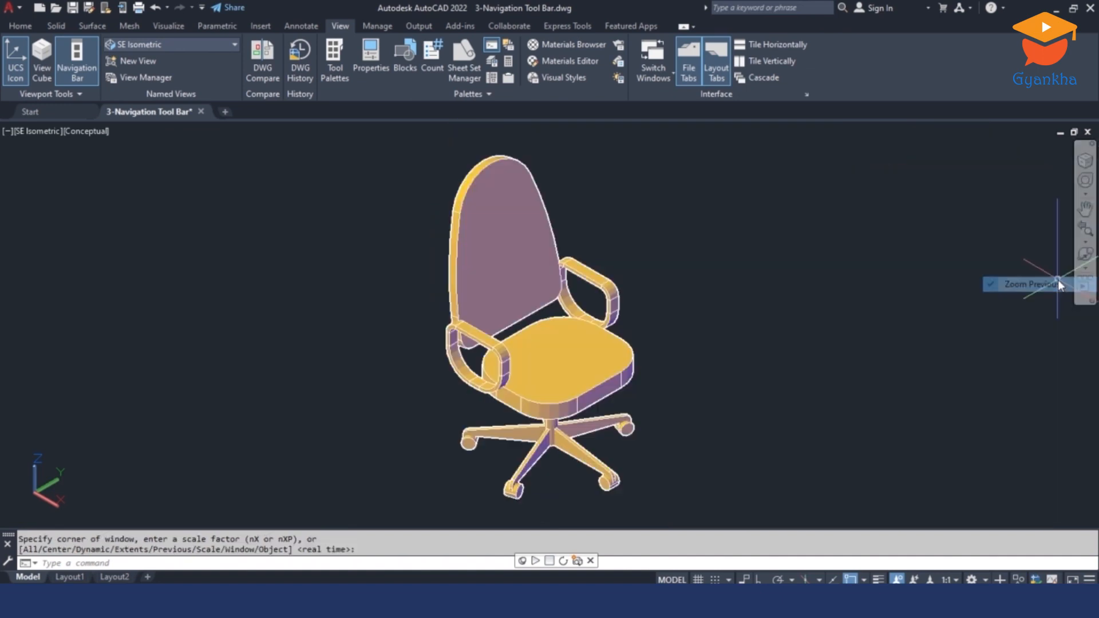
click(1087, 243)
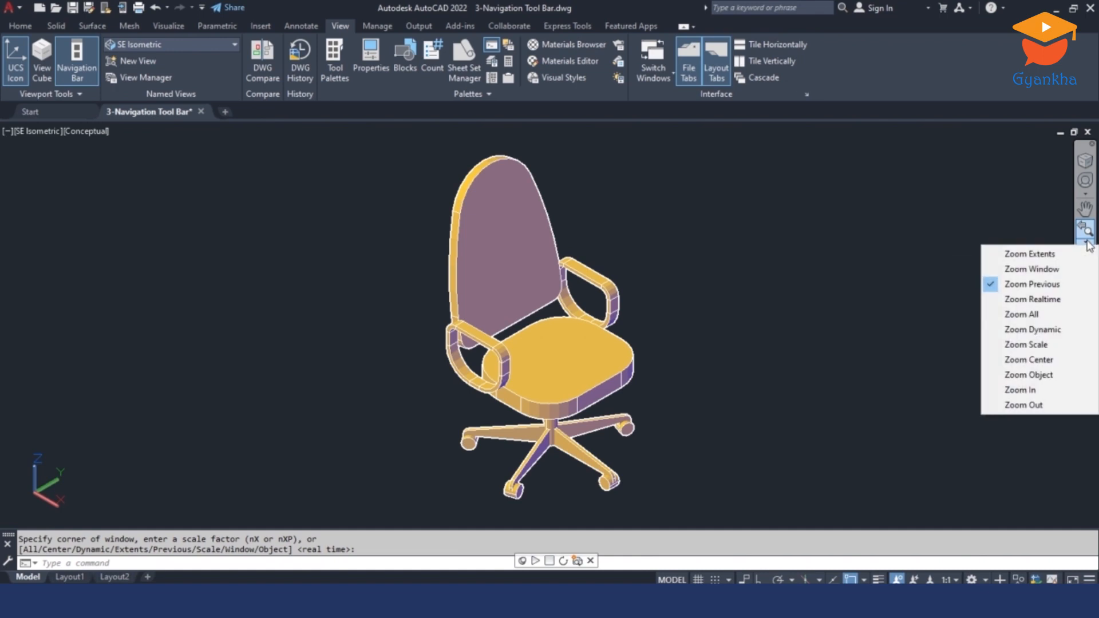
click(1056, 283)
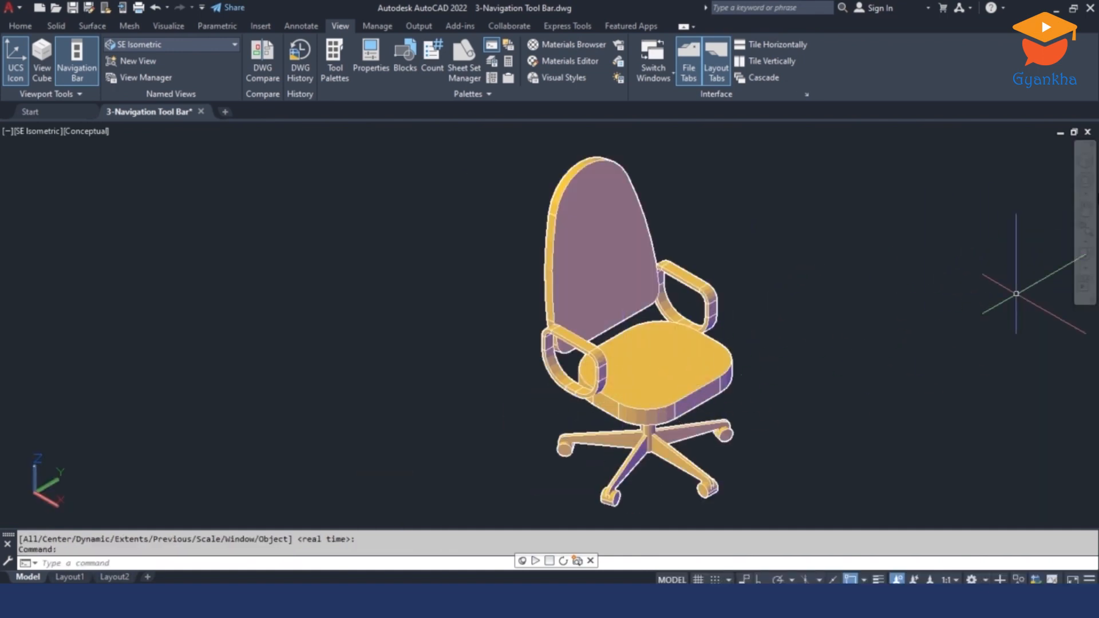
- Enlarge the view of the chair gradually with Zoom Realtime
click(1086, 244)
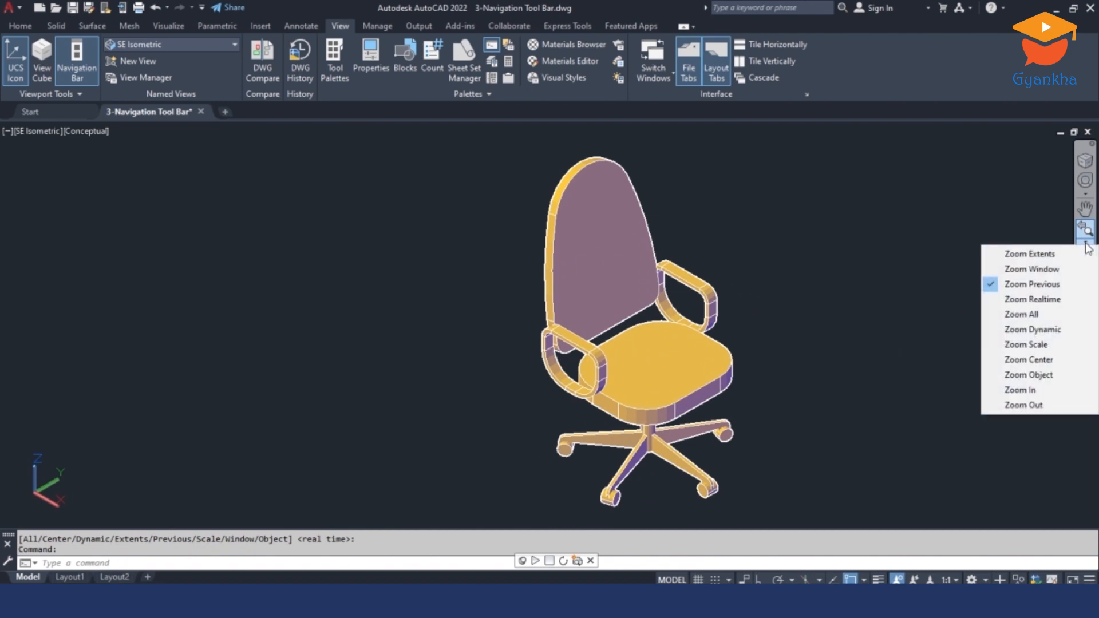
click(1050, 304)
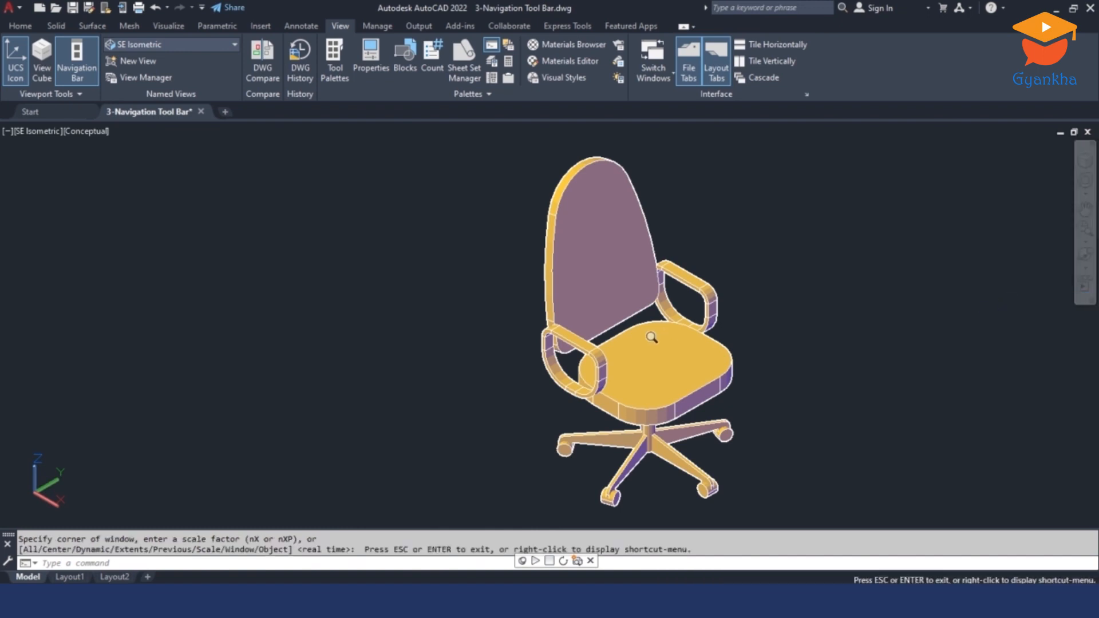
drag(637, 348, 679, 309)
key(Escape)
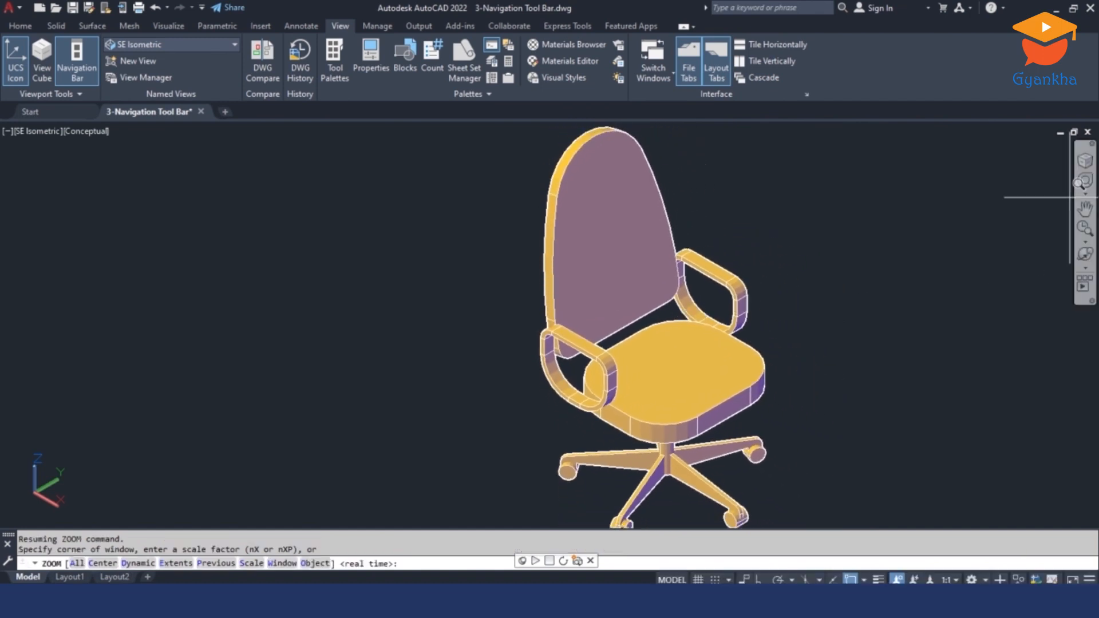
- Fit the entire drawing in the viewport with Zoom All
click(1085, 243)
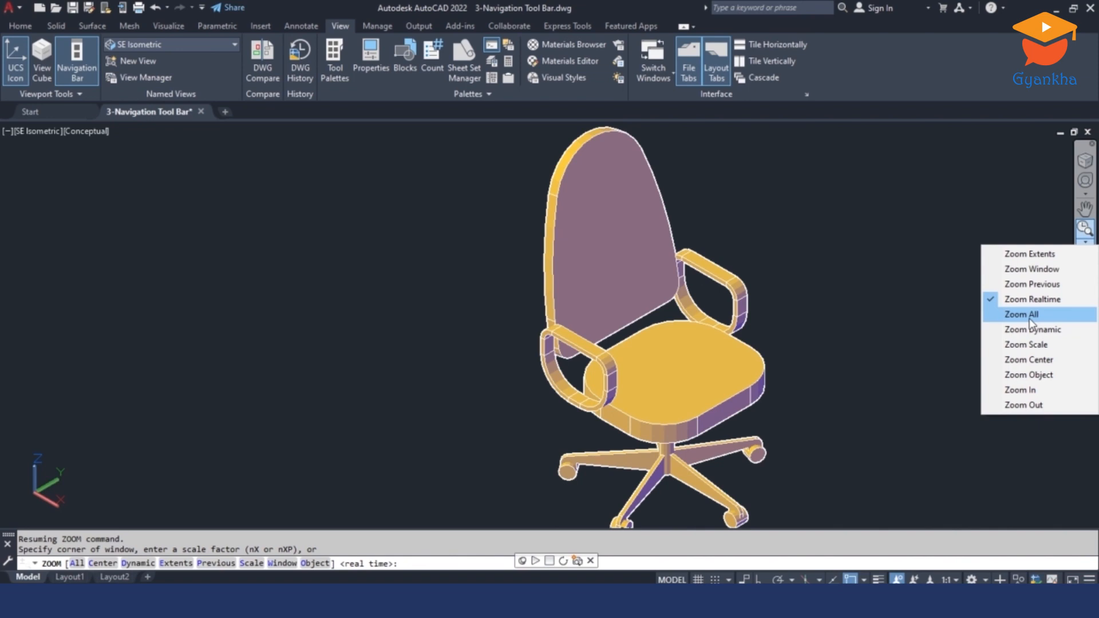
click(1031, 316)
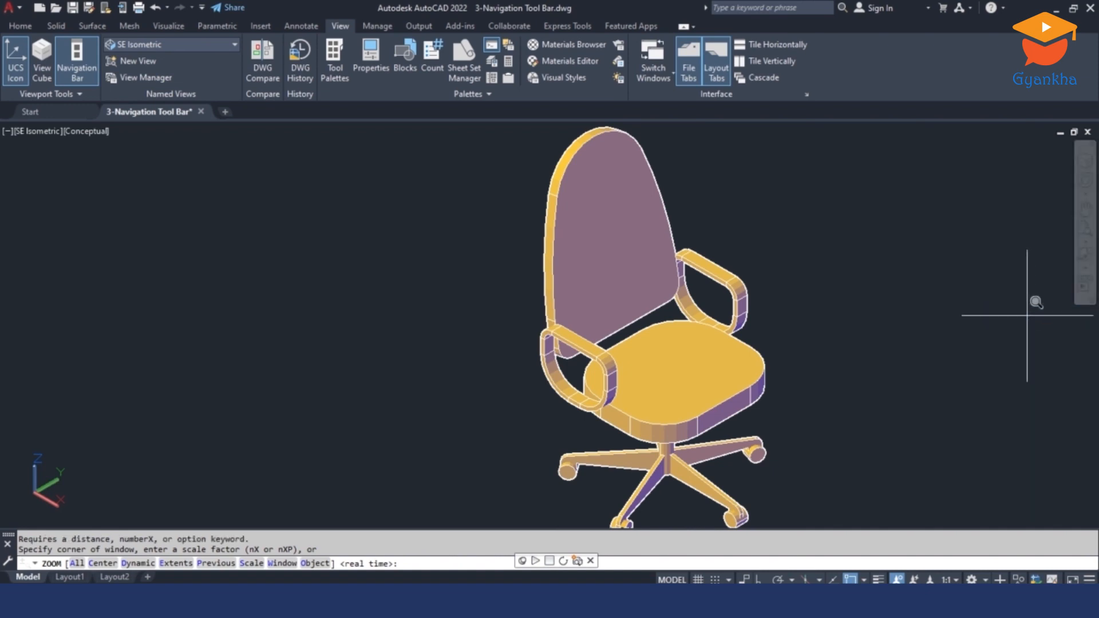
click(1086, 241)
click(1025, 314)
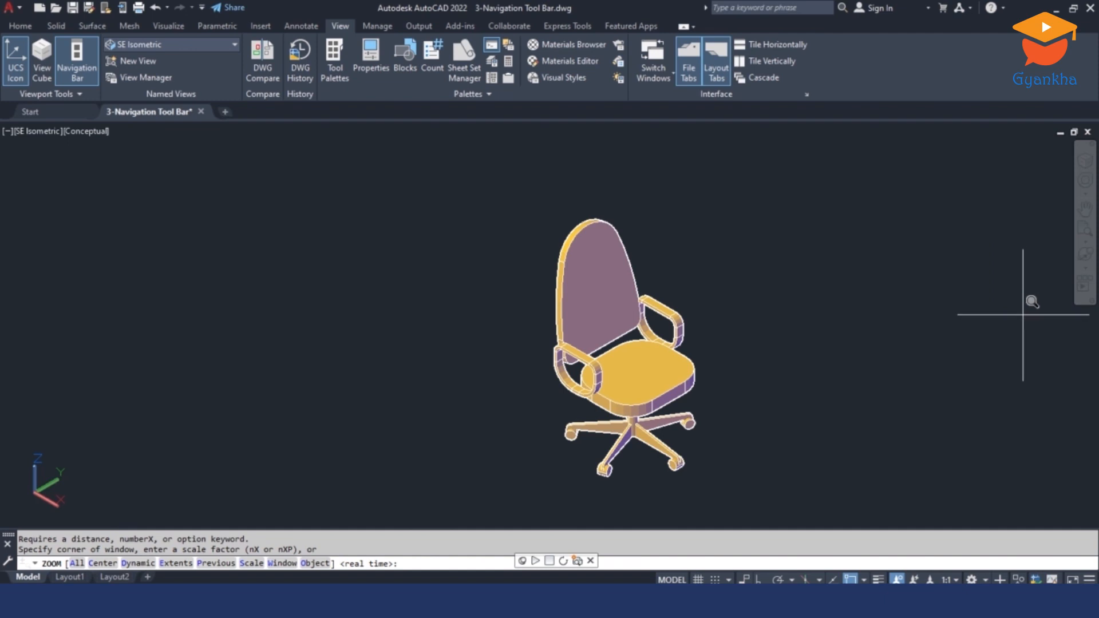
key(Escape)
click(1085, 241)
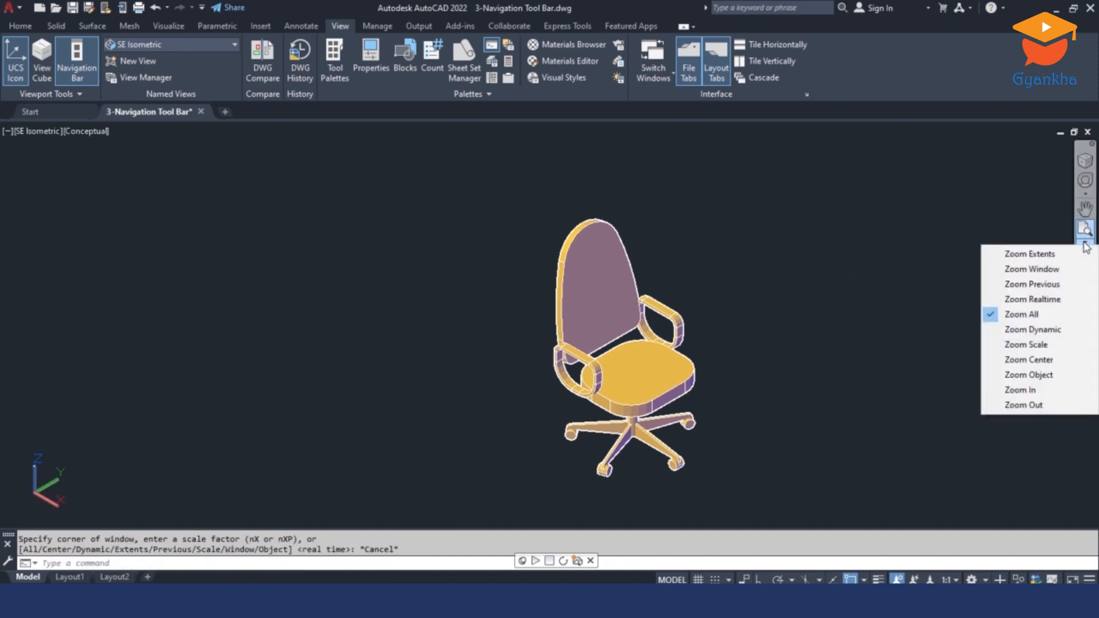
click(1019, 330)
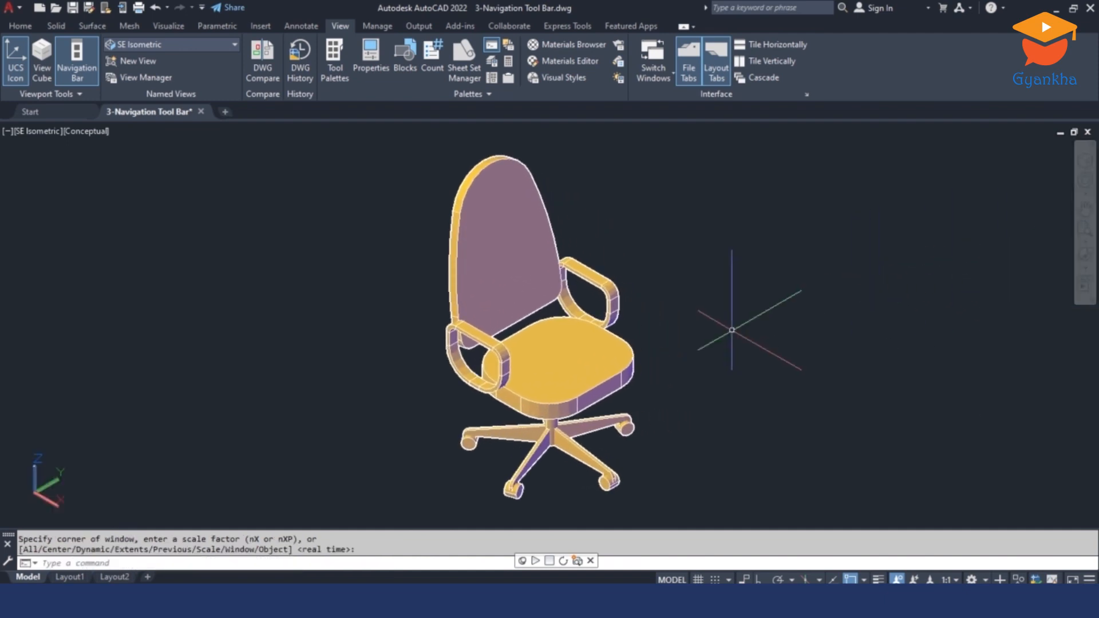
- Magnify the chair's seat and base with Zoom Dynamic, using a reduced view box placed over the lower part of the chair
click(1085, 242)
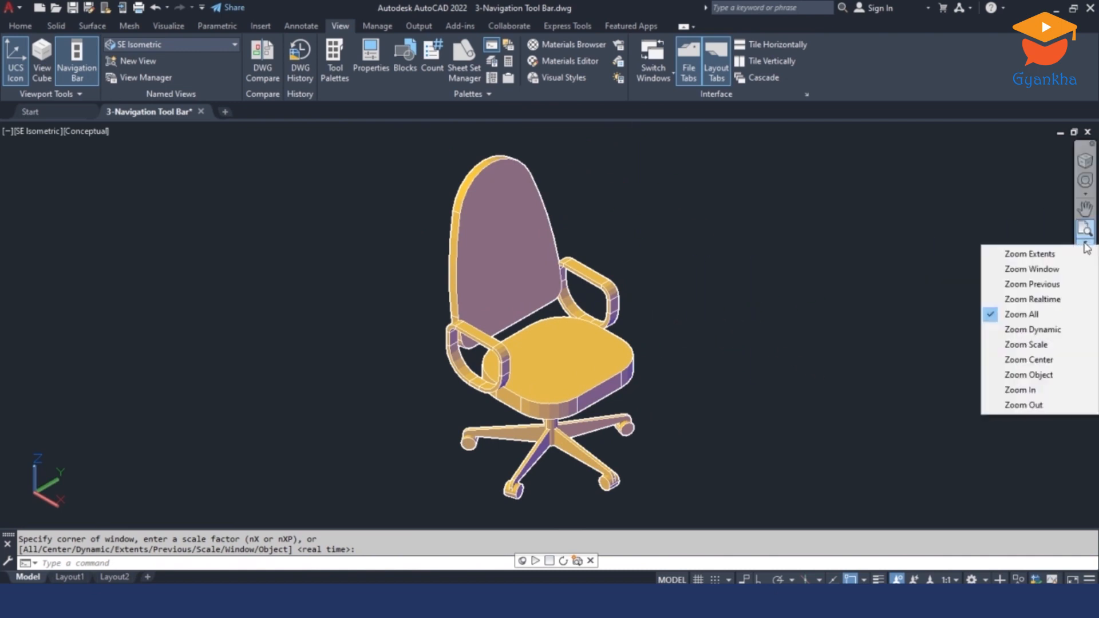
click(1029, 328)
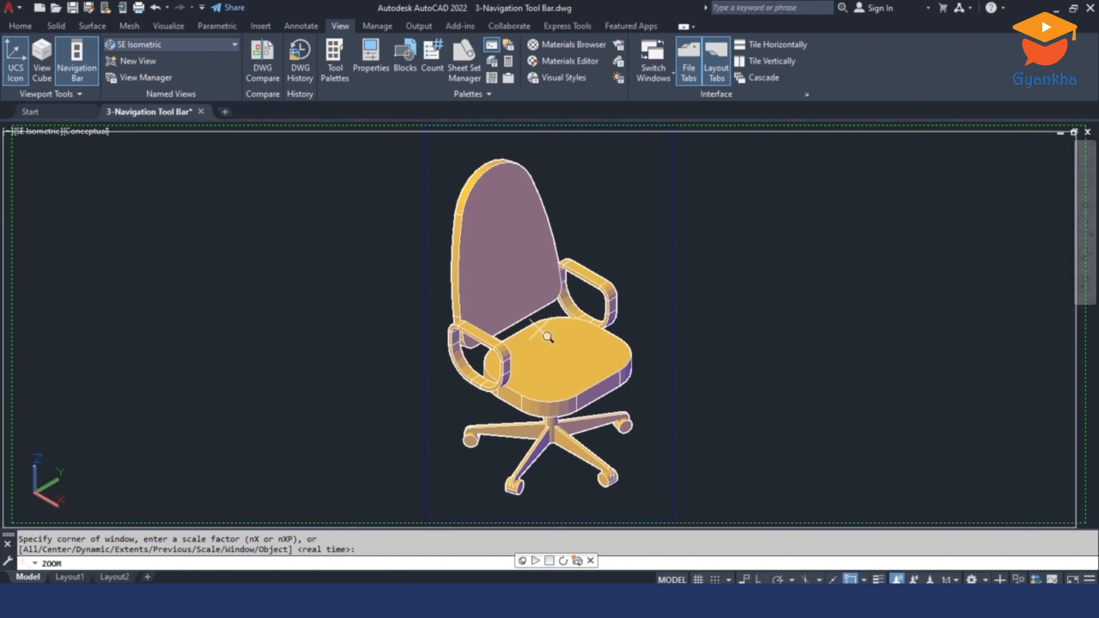
click(549, 336)
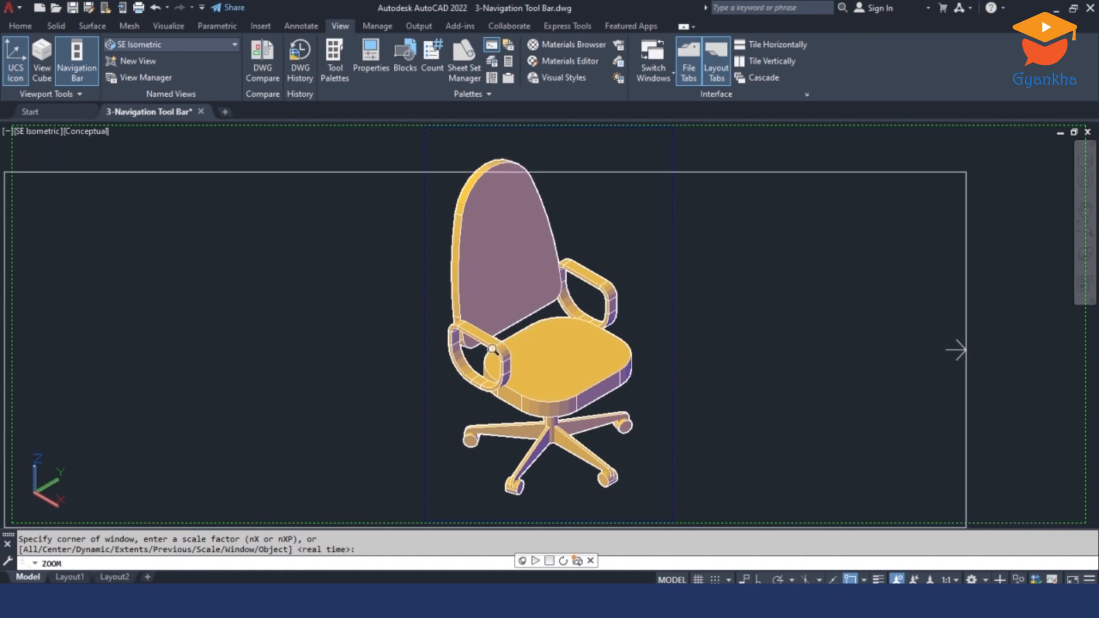
click(317, 382)
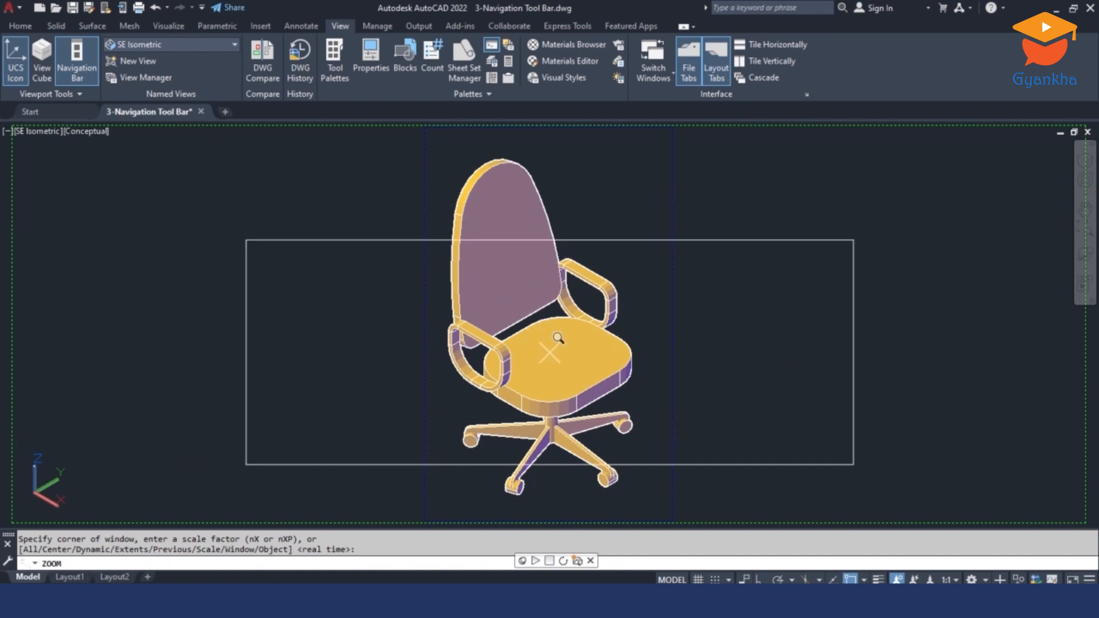
click(557, 372)
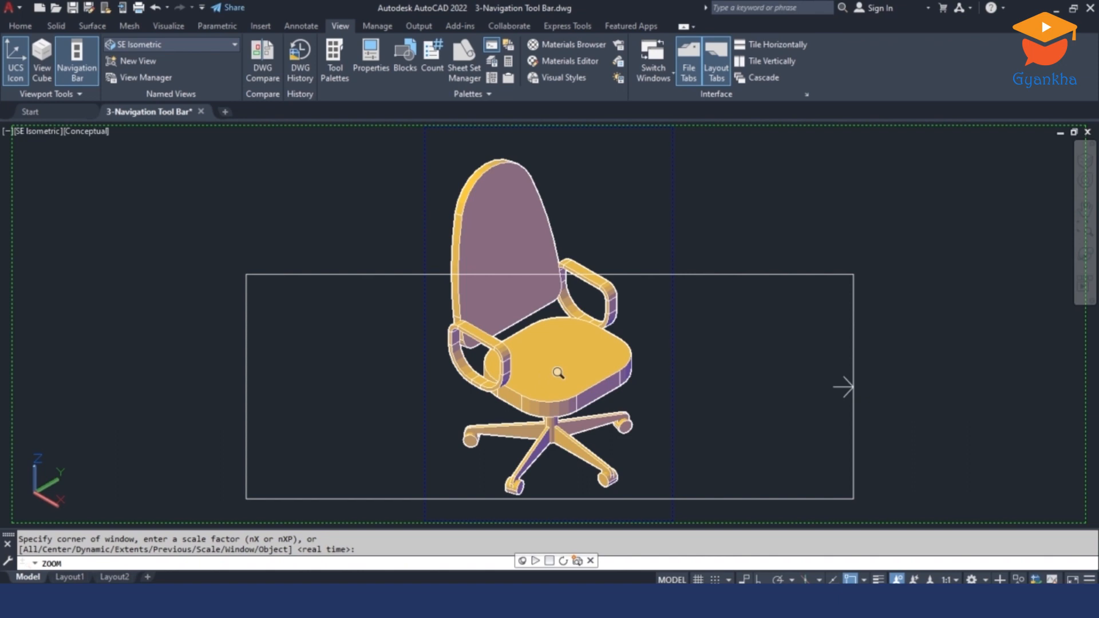
key(Return)
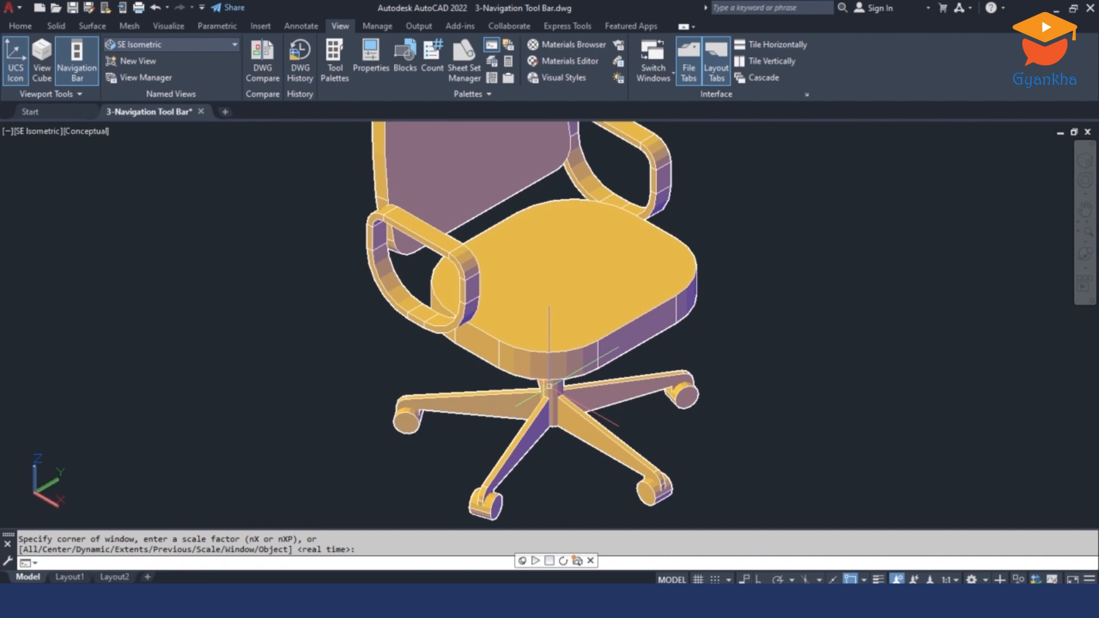
key(Escape)
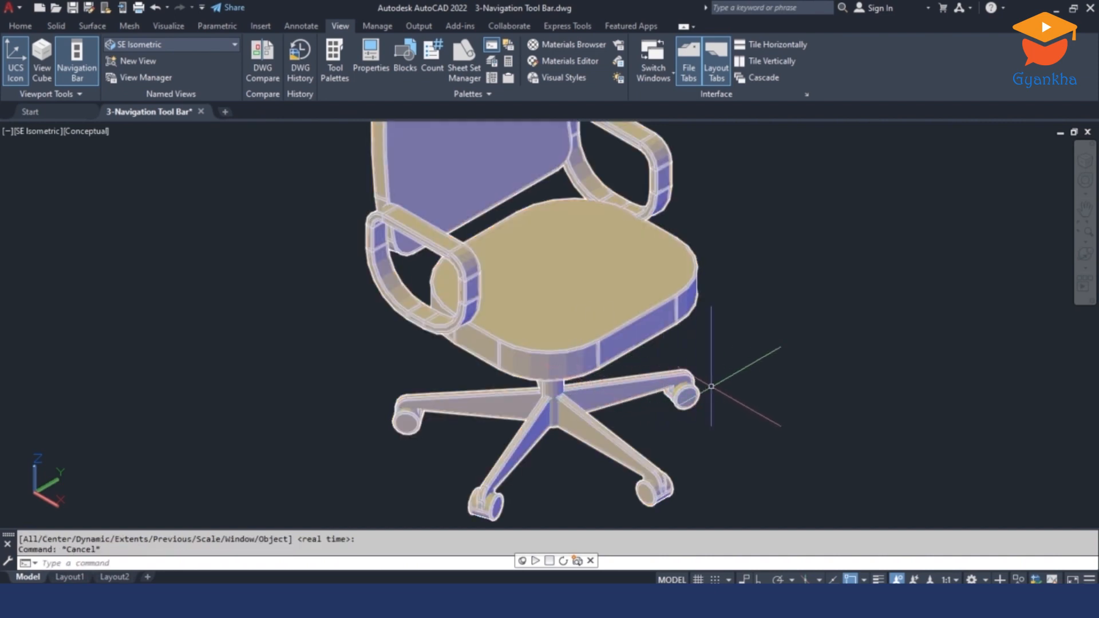
- Rescale the view with Zoom Scale using a scale factor of 1
click(1086, 243)
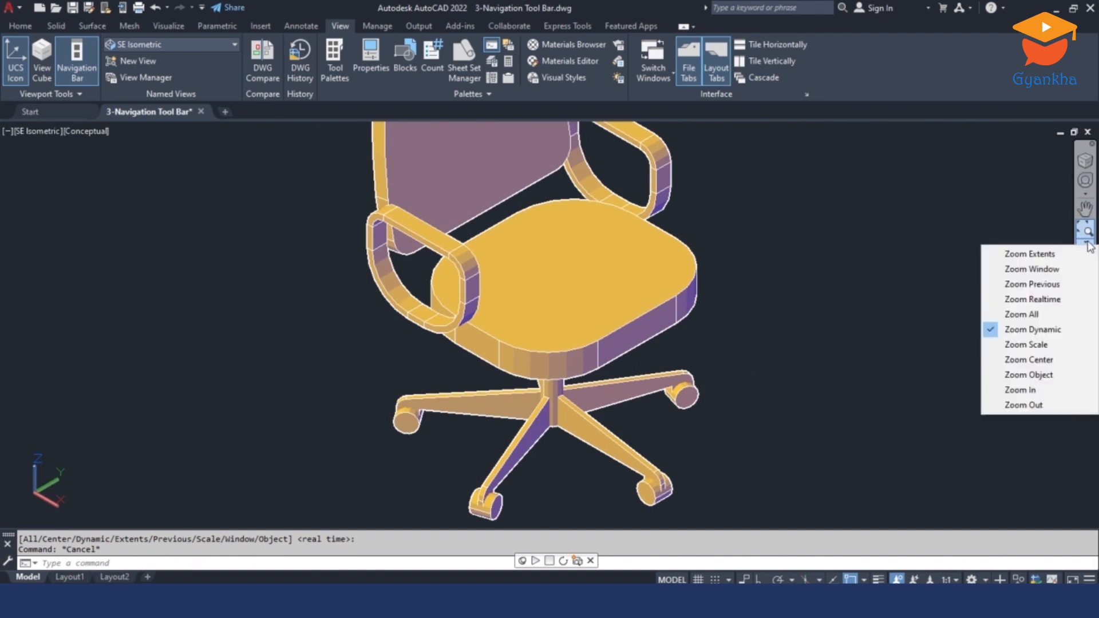
click(1040, 346)
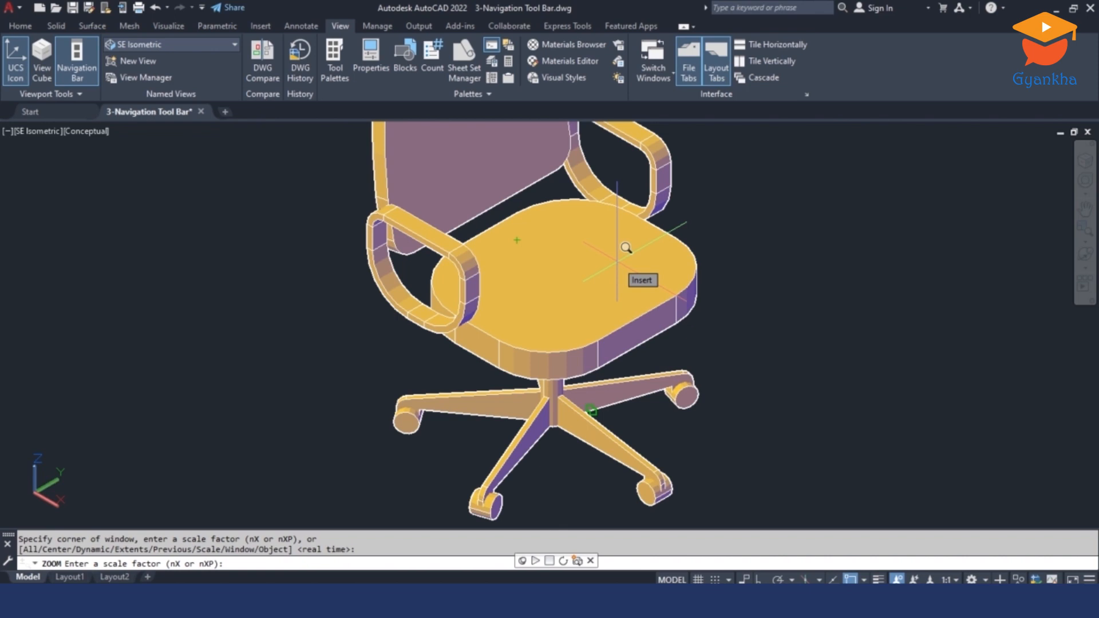
text(1)
key(Return)
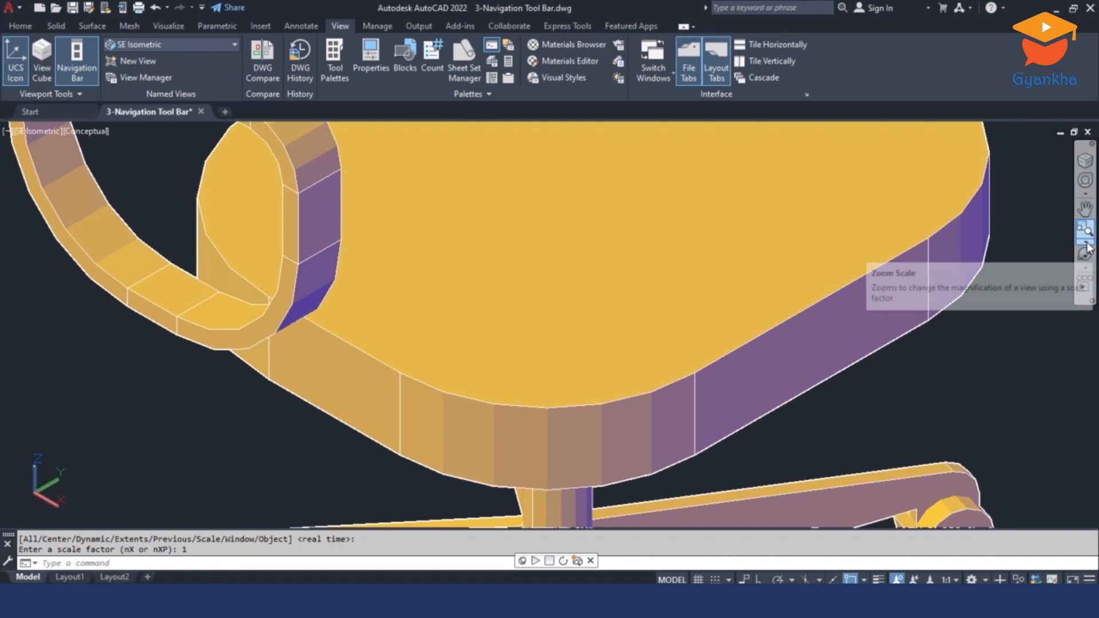
- Rescale the view with Zoom Scale using a scale factor of 0.1
click(1085, 242)
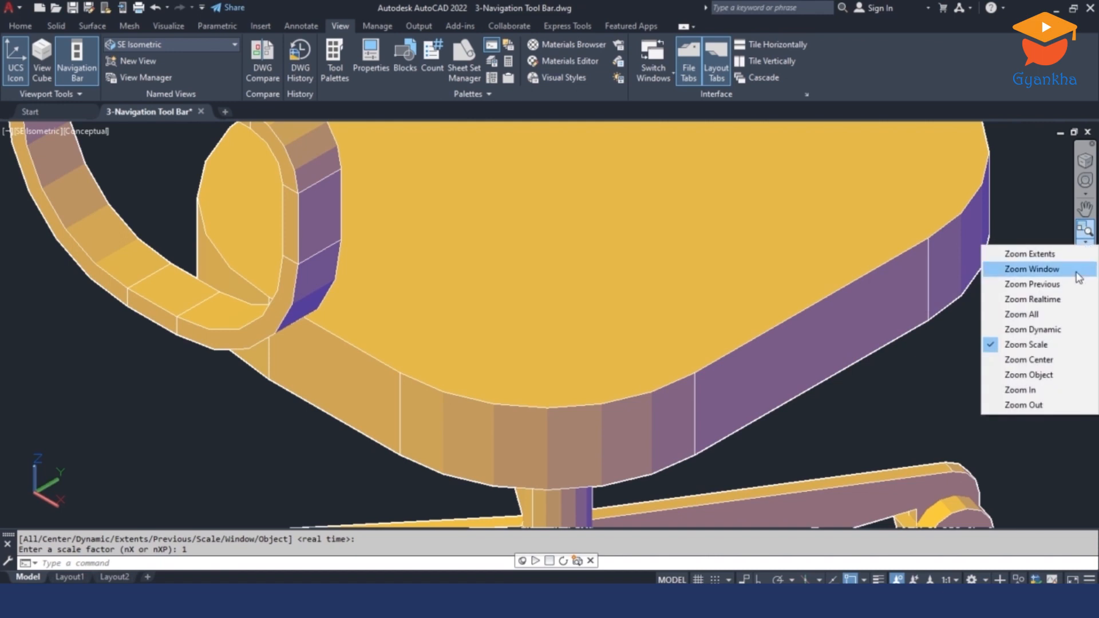
click(1037, 347)
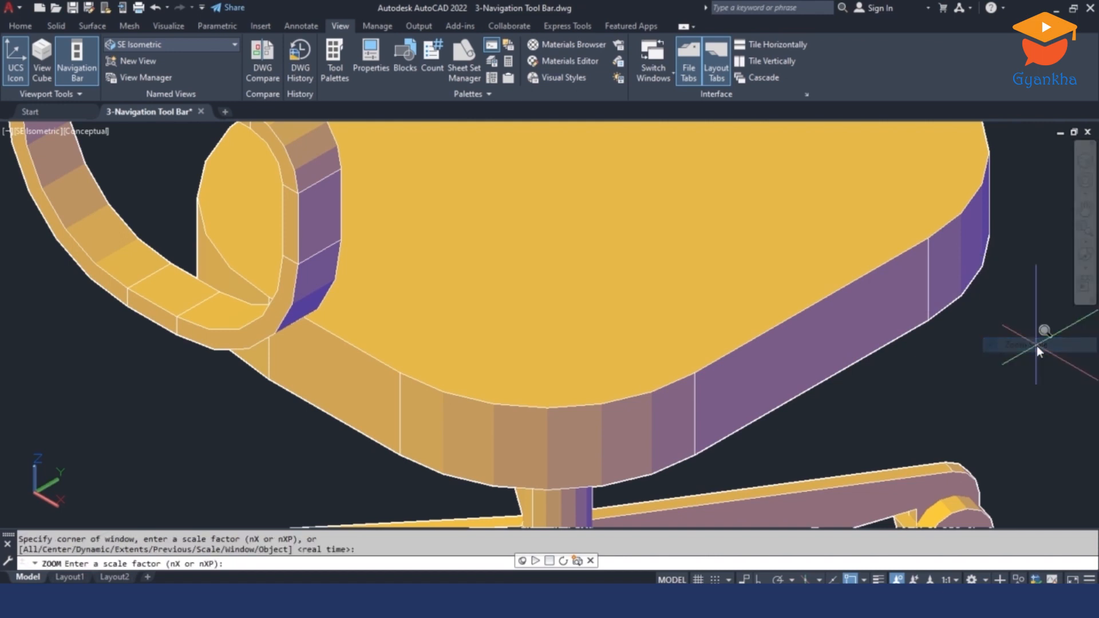
text(0.1)
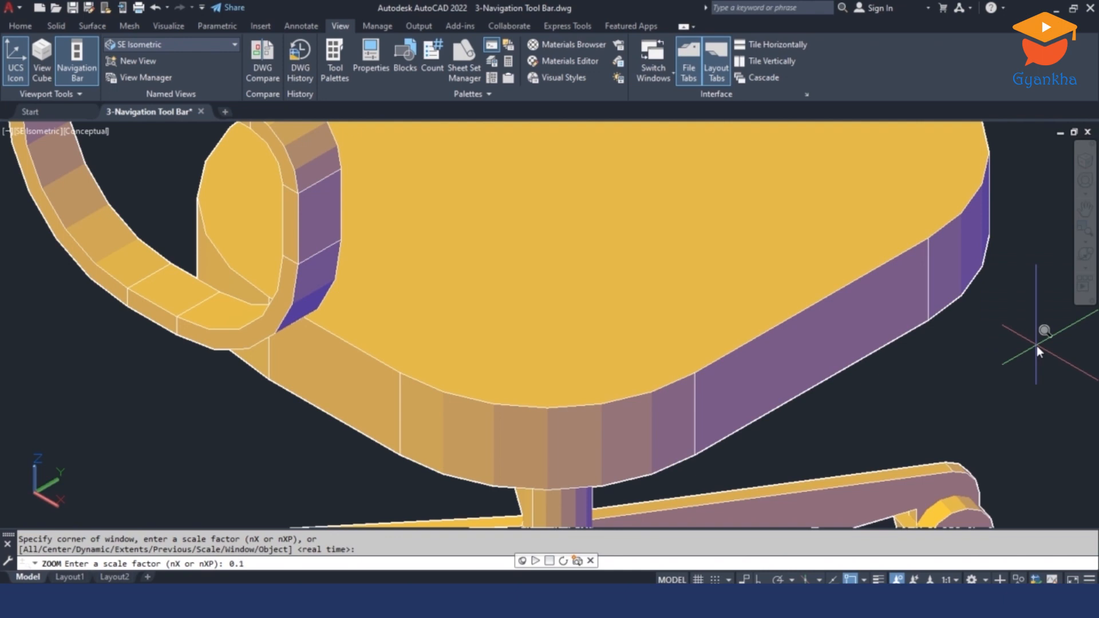
key(Return)
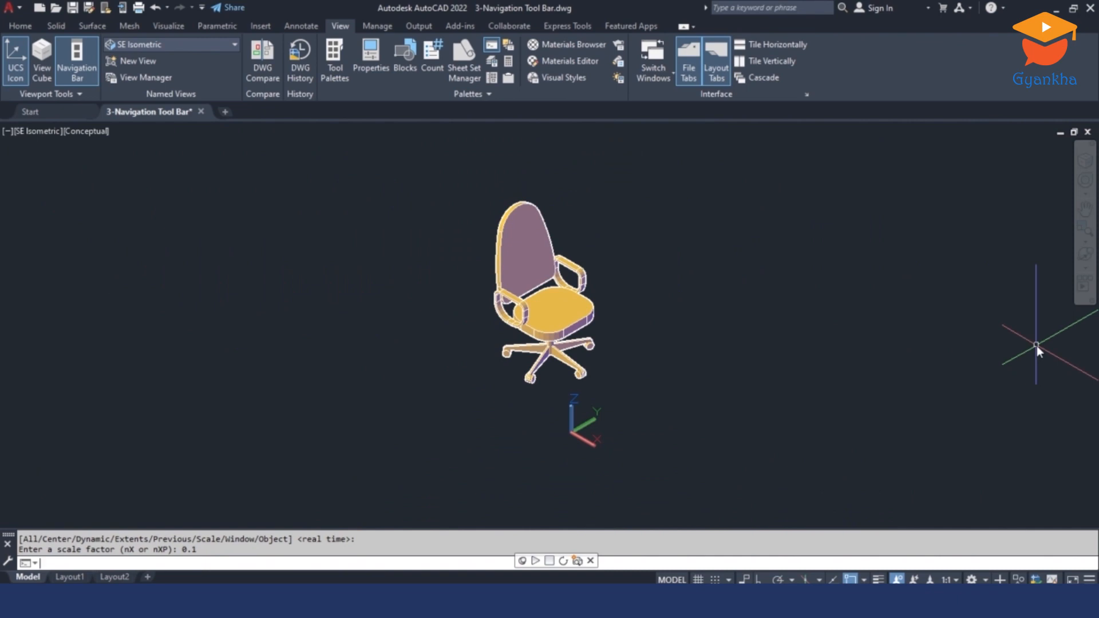
- Center the view on the column just below the seat with Zoom Center, accepting the default magnification
click(1085, 243)
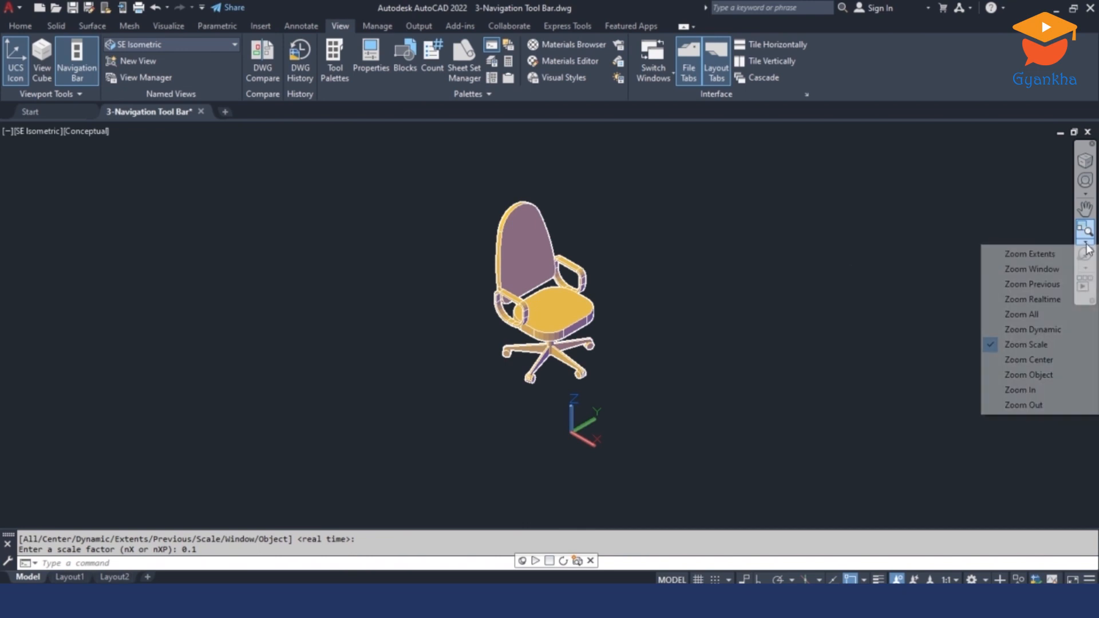
click(1032, 361)
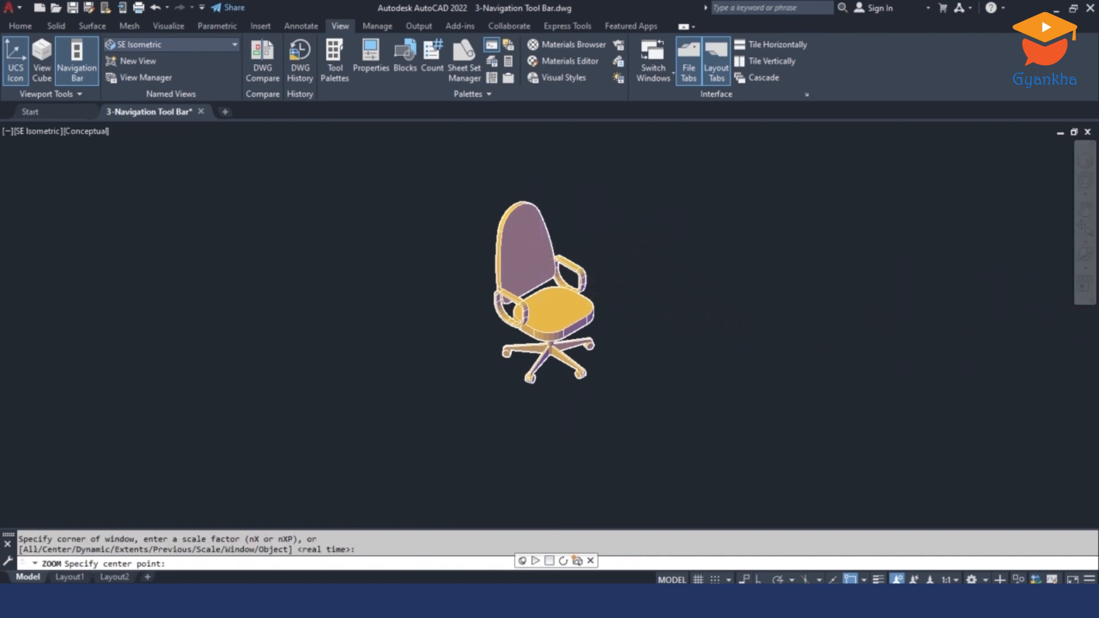
scroll(546, 281, up, 4)
scroll(540, 405, up, 2)
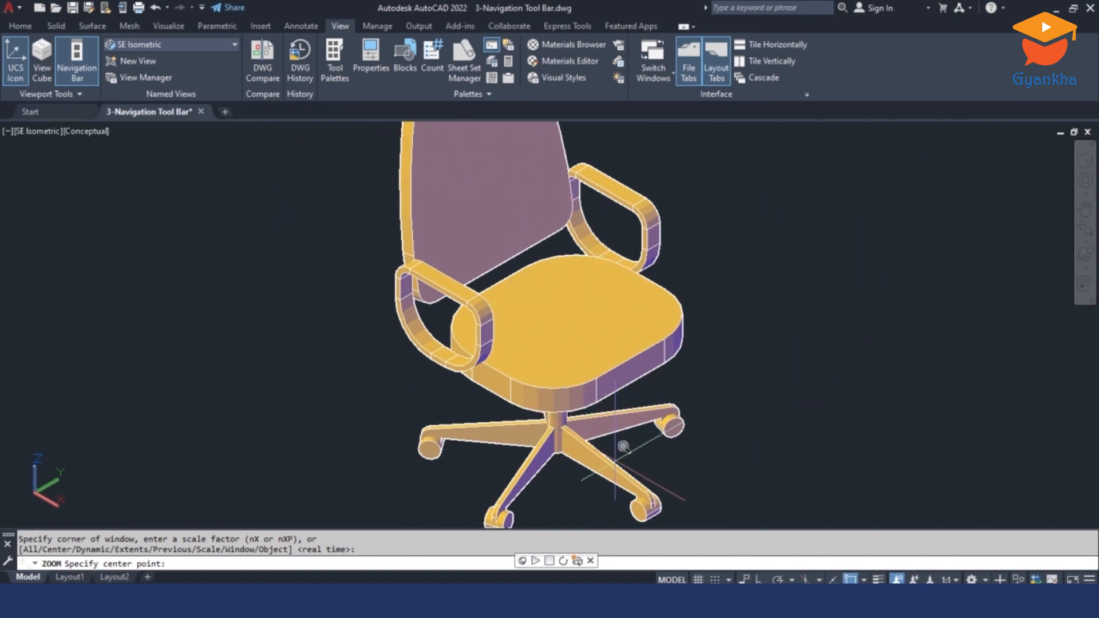
click(565, 410)
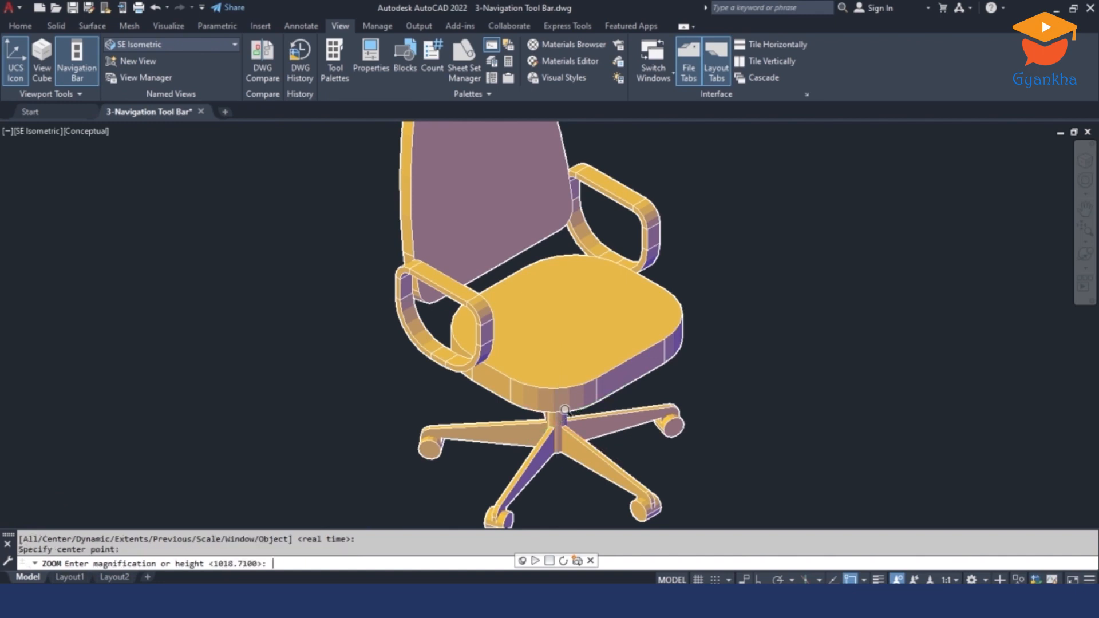
key(Return)
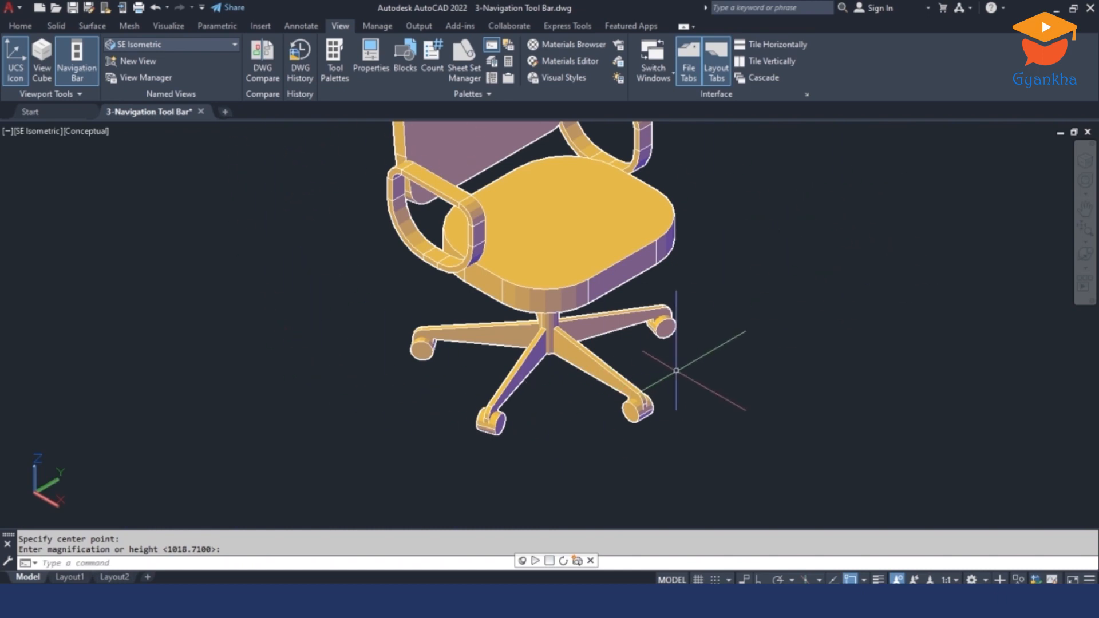
- Fit the chair in the viewport with Zoom Object
click(1086, 241)
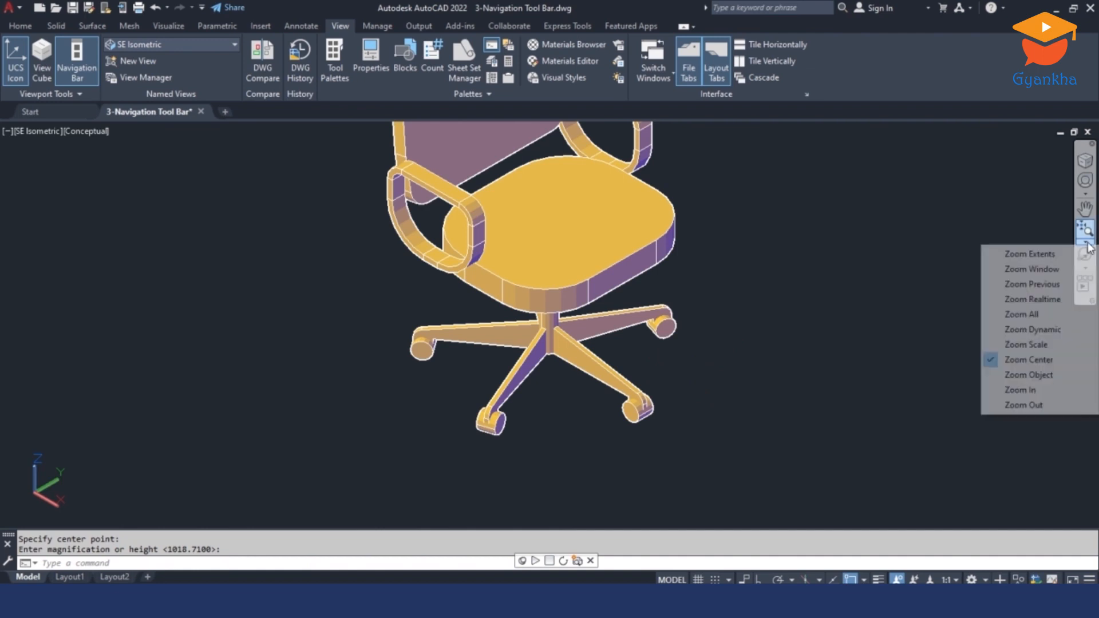
click(1051, 375)
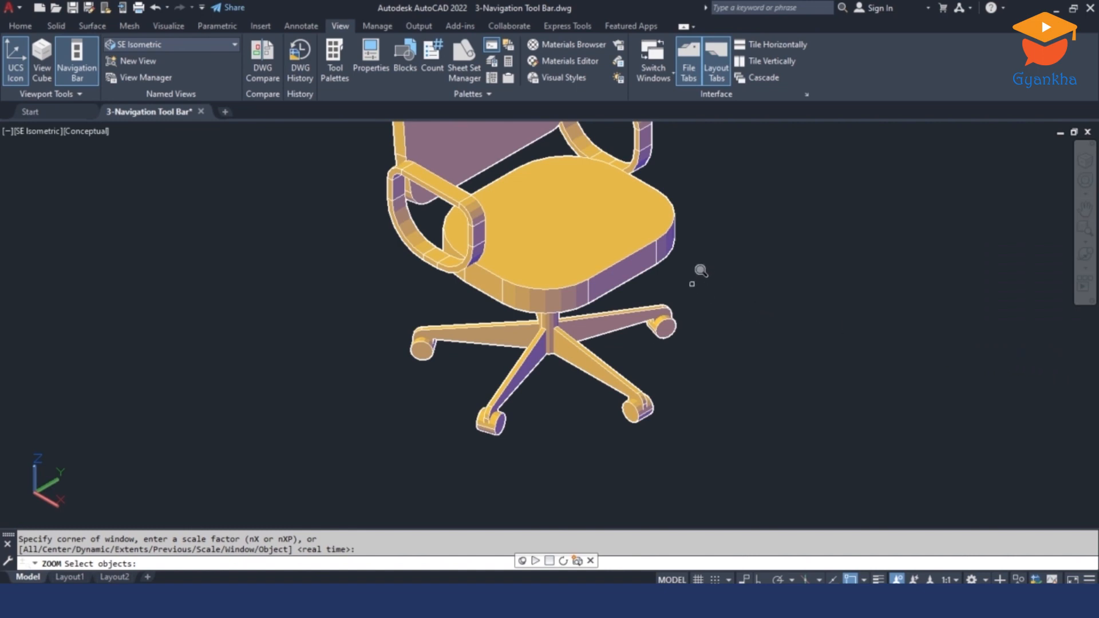
click(651, 242)
key(Return)
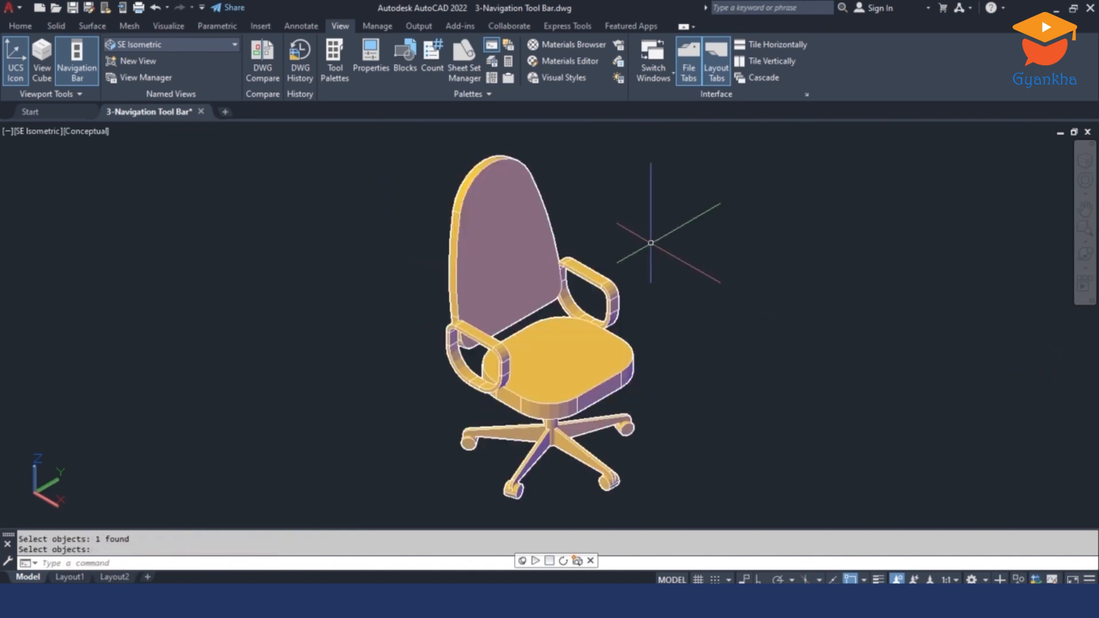
- Magnify the view of the chair twice with Zoom In
click(1086, 244)
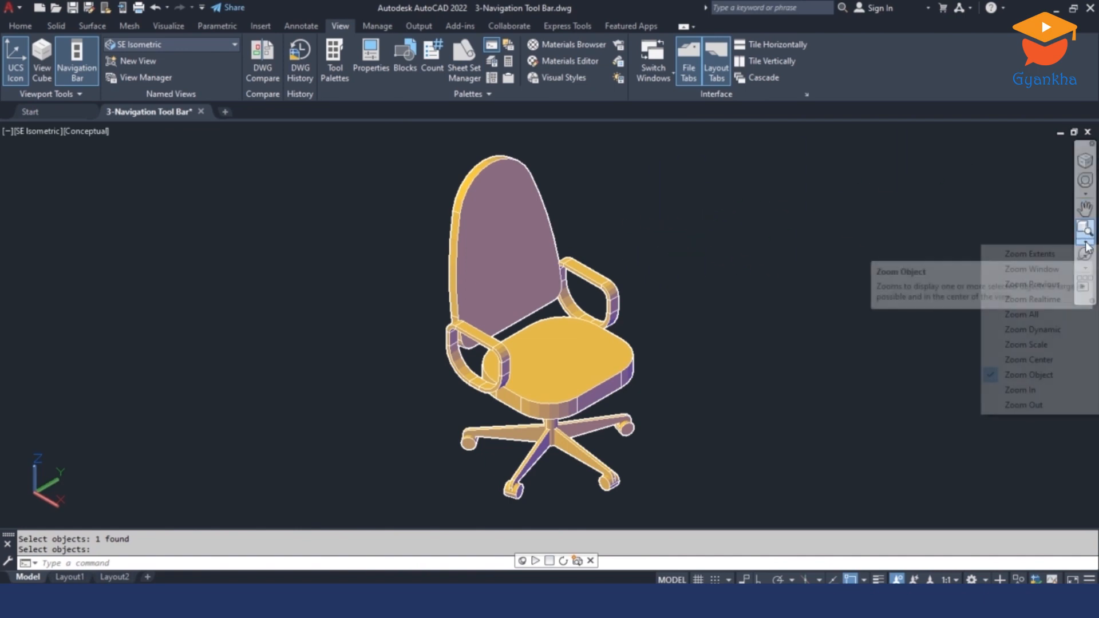
click(1036, 390)
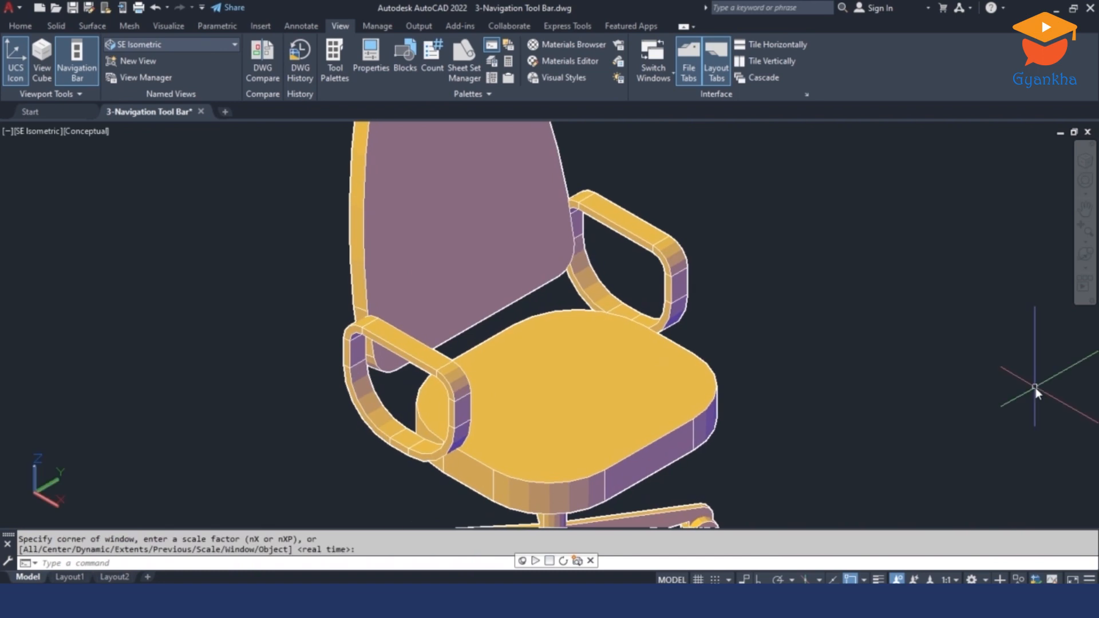
click(1086, 268)
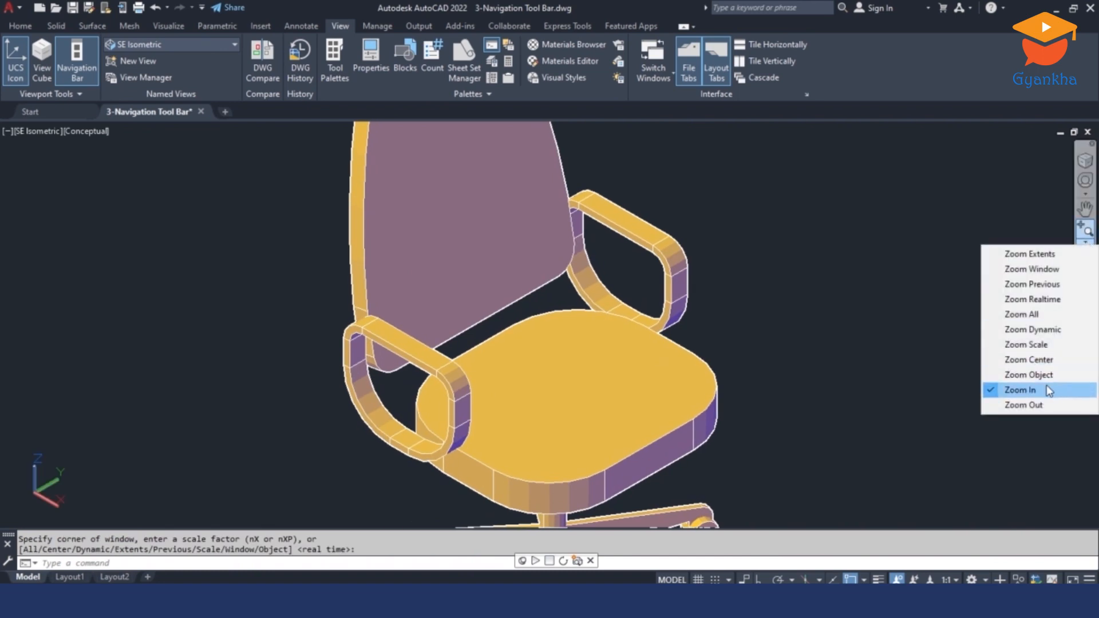
click(1048, 386)
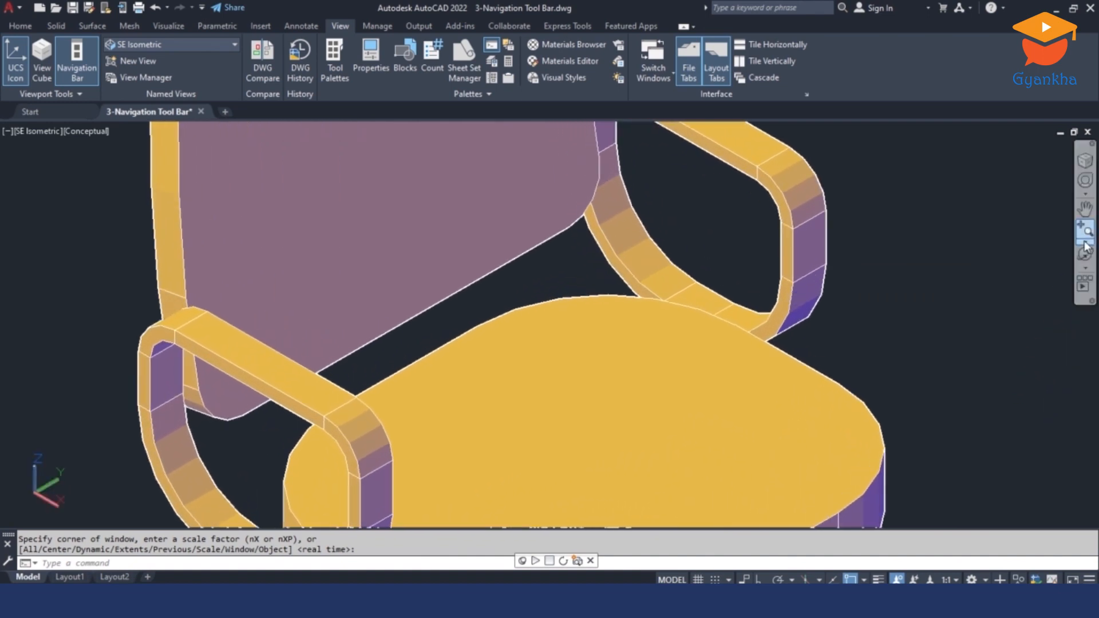
- Reduce the magnification of the view twice with Zoom Out
click(1086, 245)
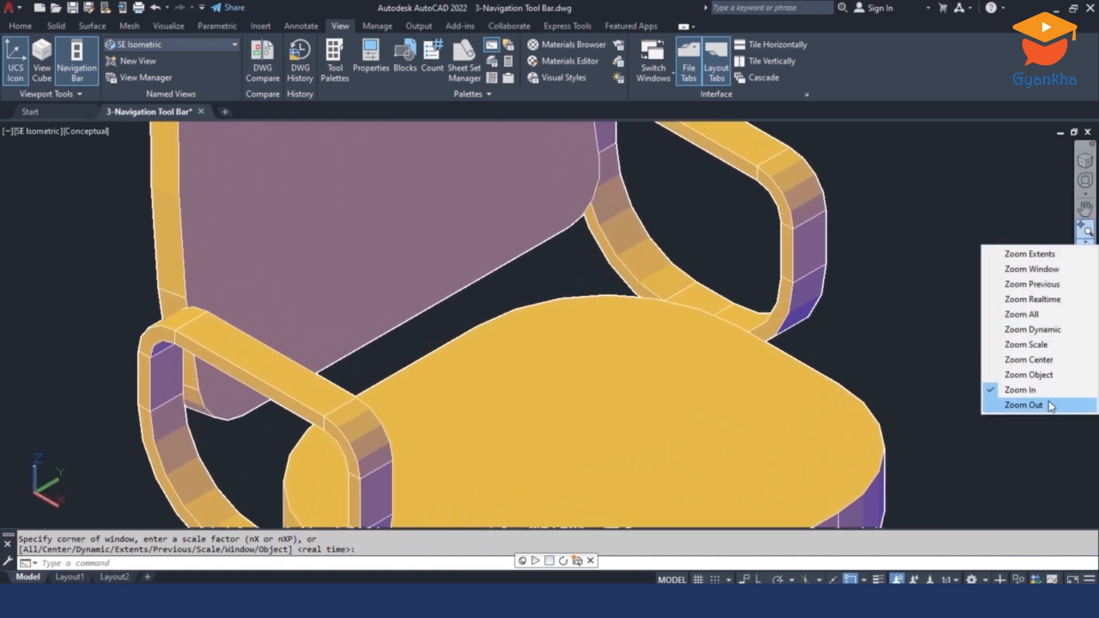
click(1049, 403)
click(1086, 242)
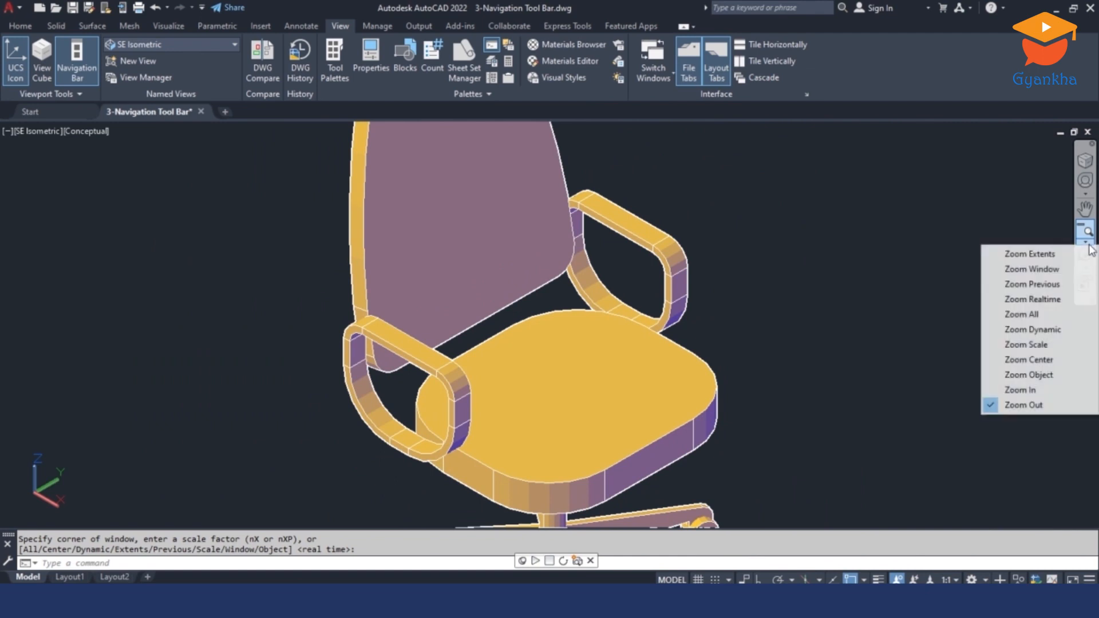
click(1040, 404)
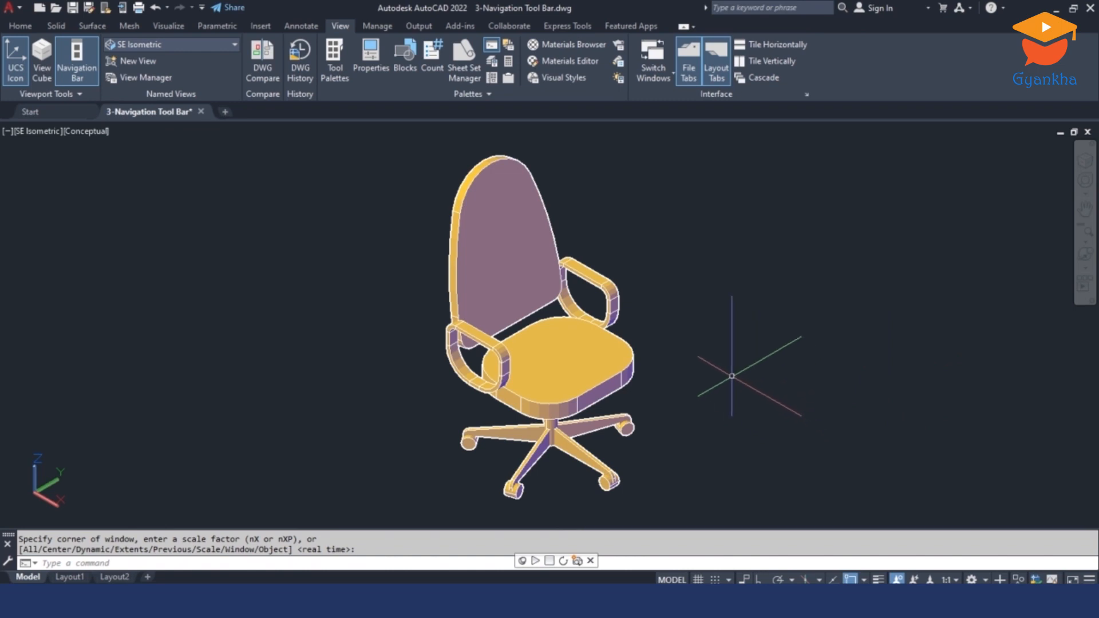
- Zoom in closely on the chair seat and back out several times without starting a zoom command
scroll(732, 377, up, 3)
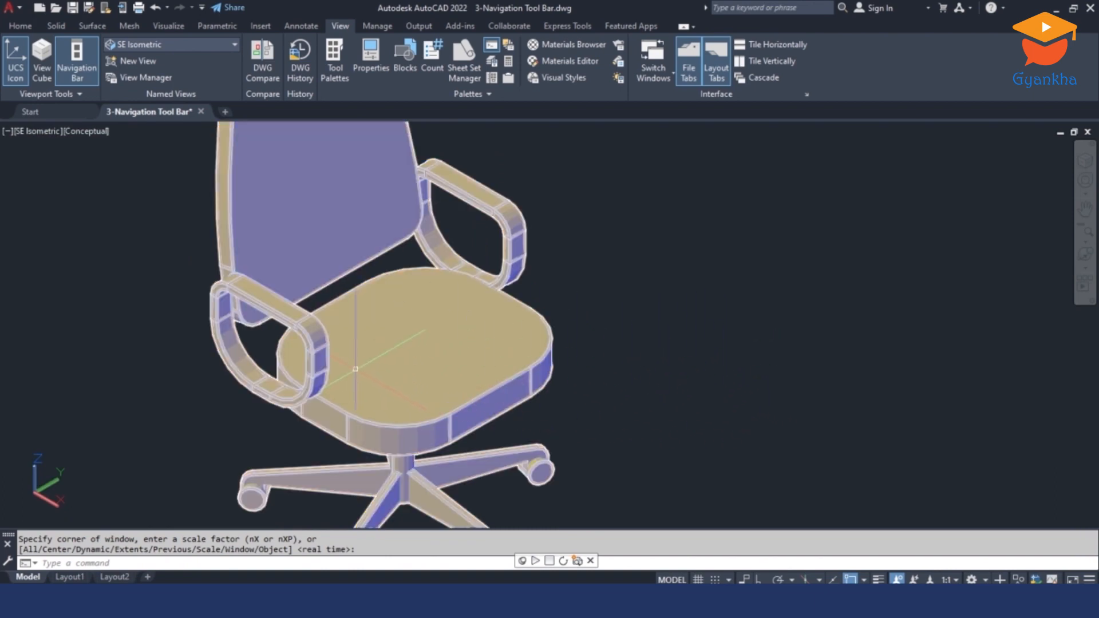
scroll(370, 361, up, 6)
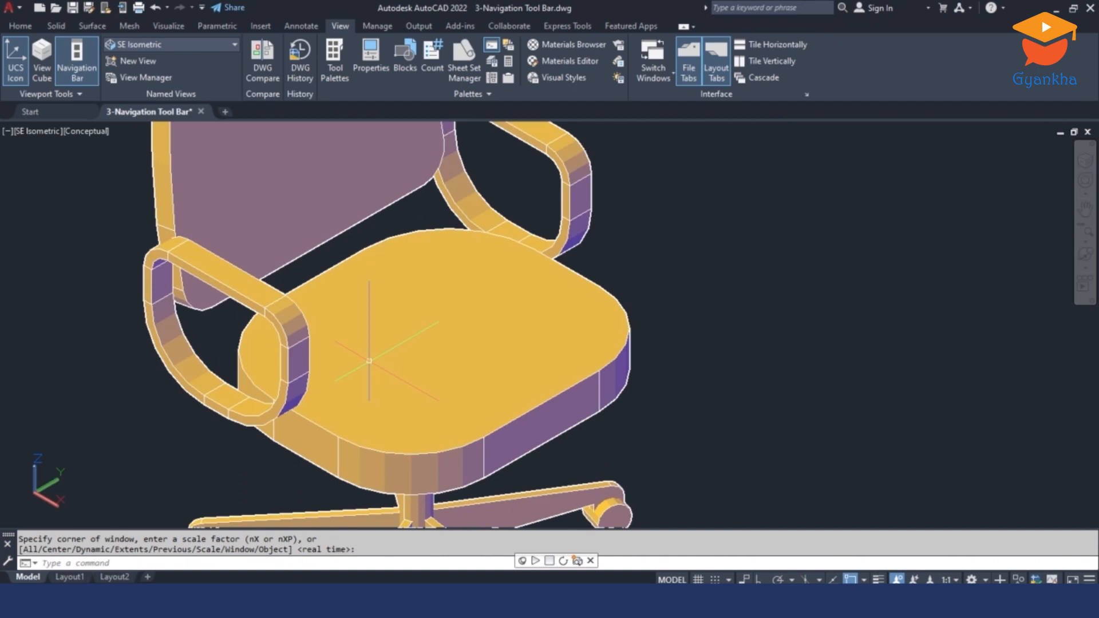
scroll(369, 361, down, 4)
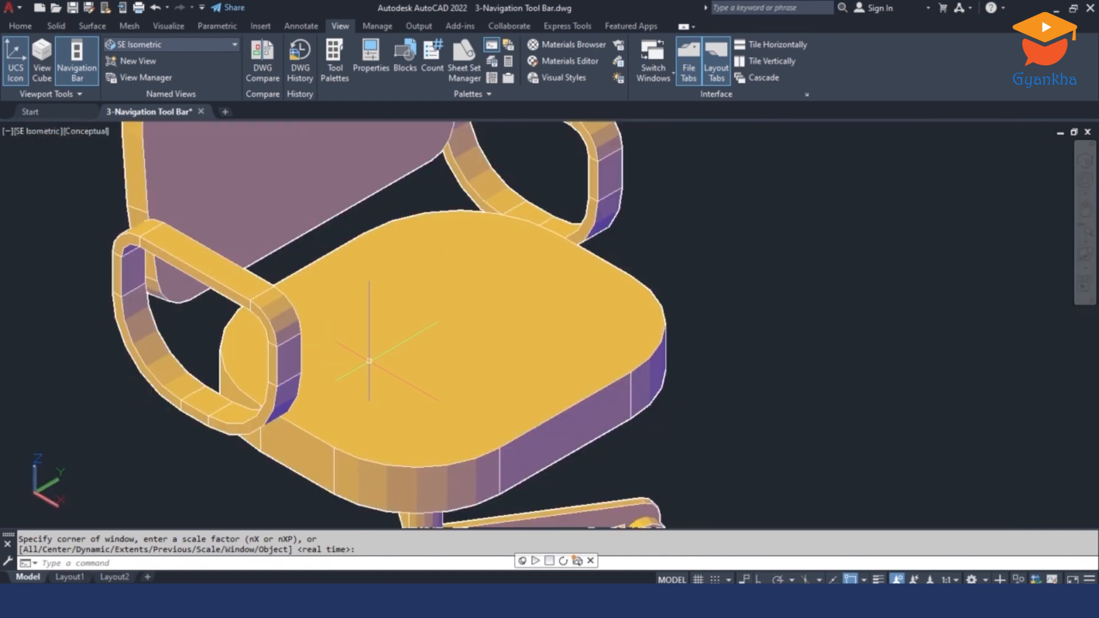
scroll(369, 361, up, 3)
scroll(369, 361, down, 5)
scroll(369, 360, down, 2)
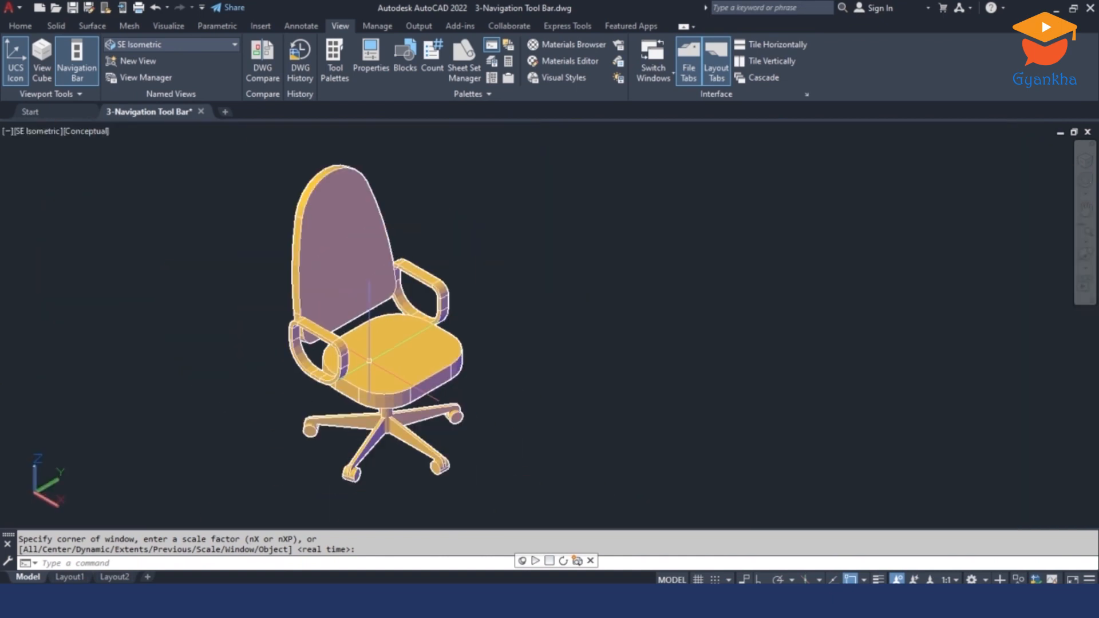
scroll(370, 360, up, 6)
scroll(369, 361, down, 5)
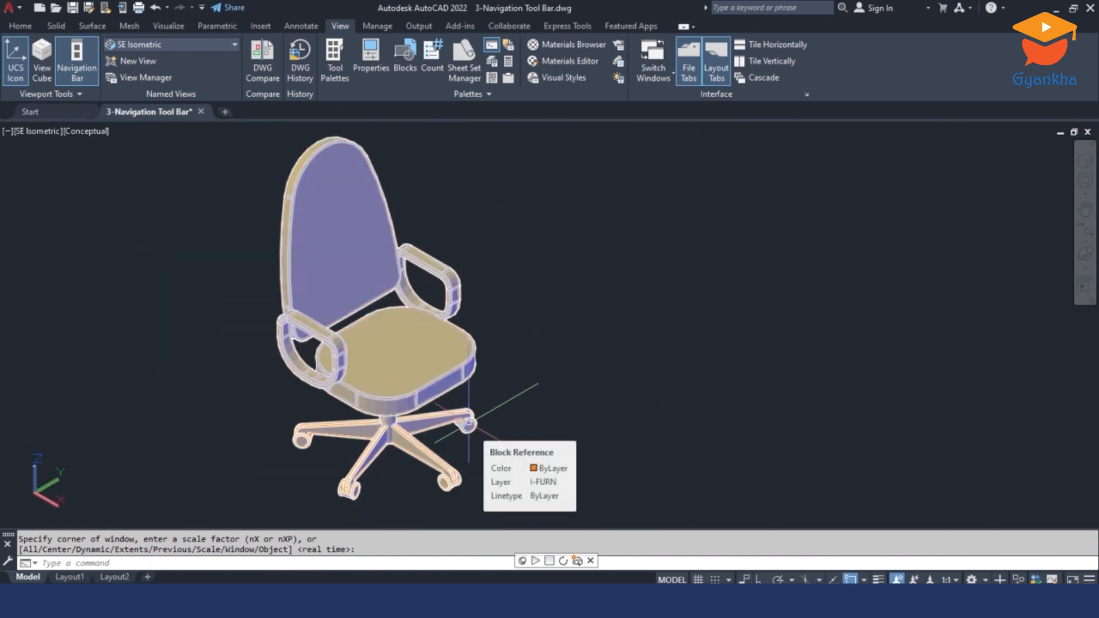
- Zoom in on the caster of one base leg and back out, and pan the chair towards the middle of the viewport
scroll(468, 424, up, 3)
scroll(469, 423, up, 7)
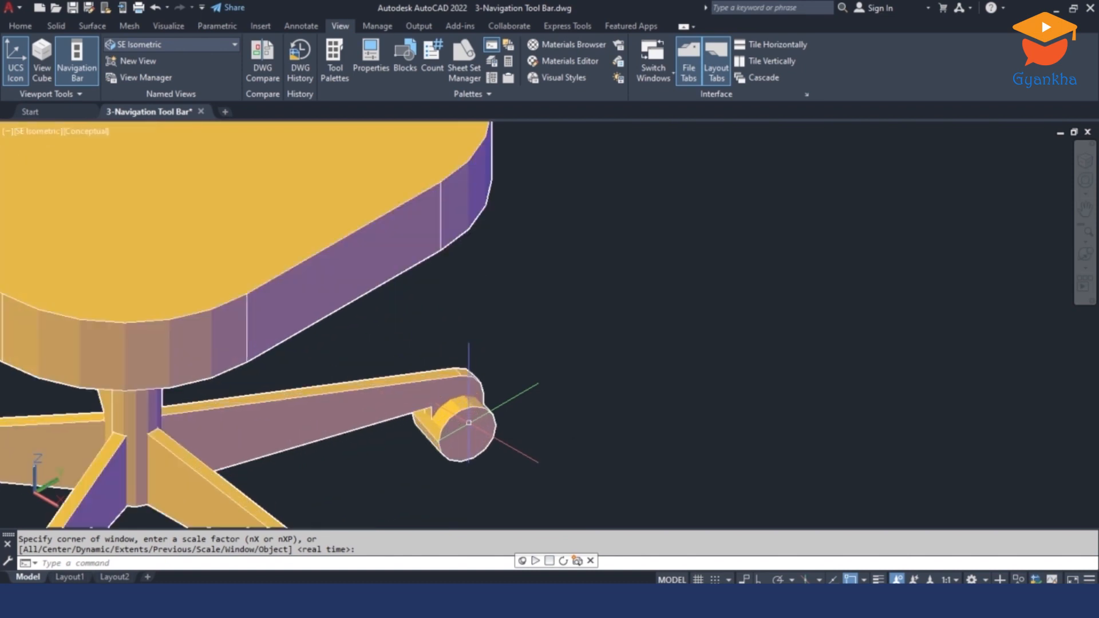
scroll(468, 423, down, 8)
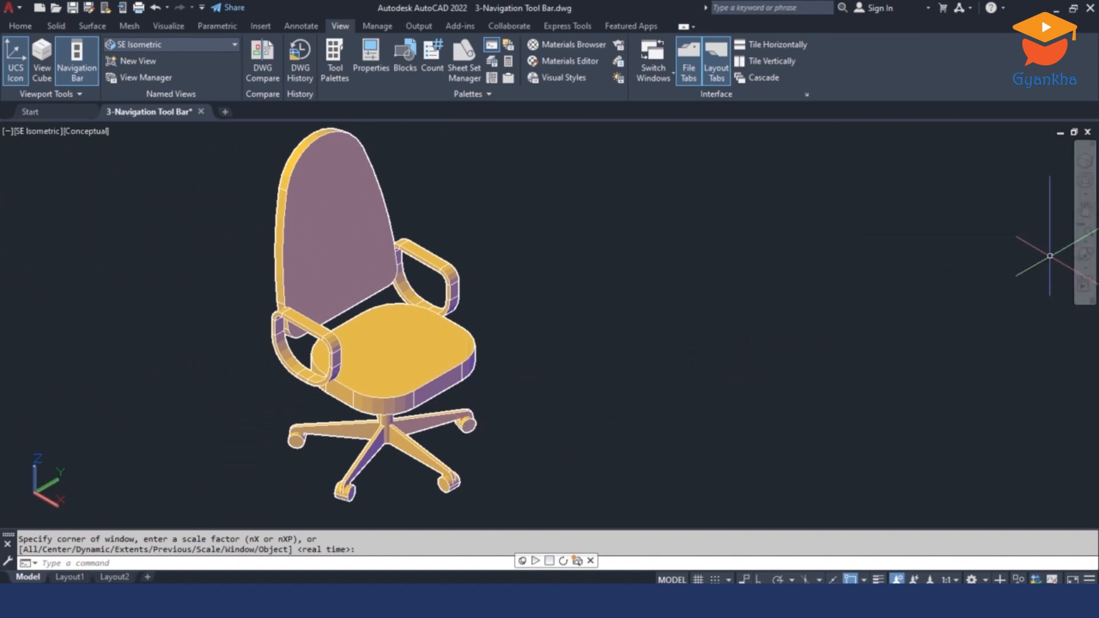
key(Return)
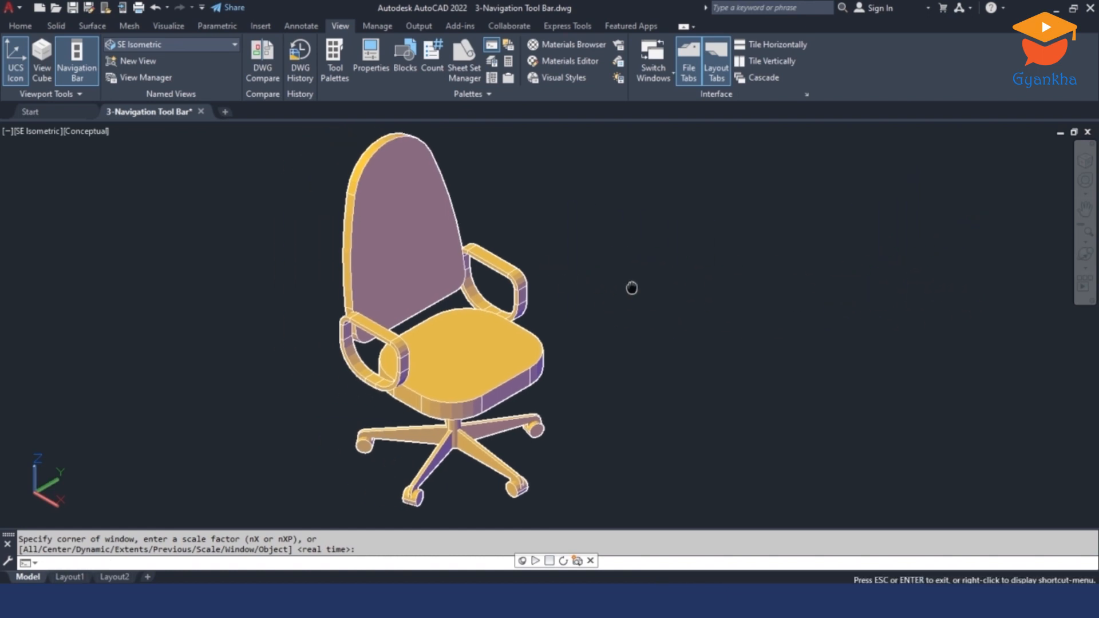
key(Escape)
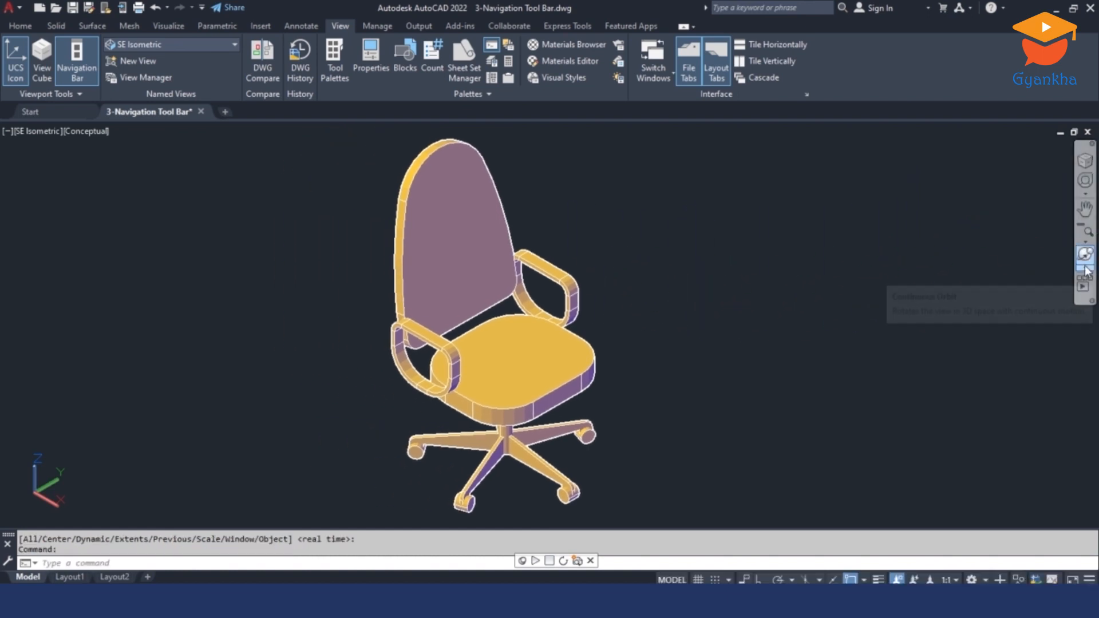
- Rotate the view around the chair with Orbit, to its front side and back to an angled upright view
click(1086, 268)
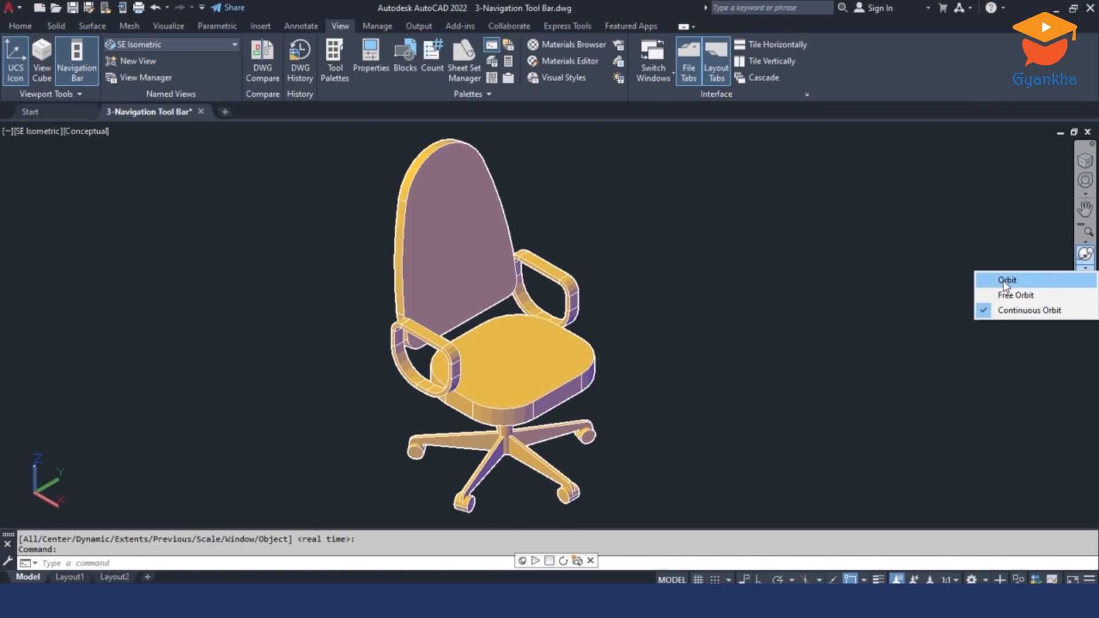
click(1008, 280)
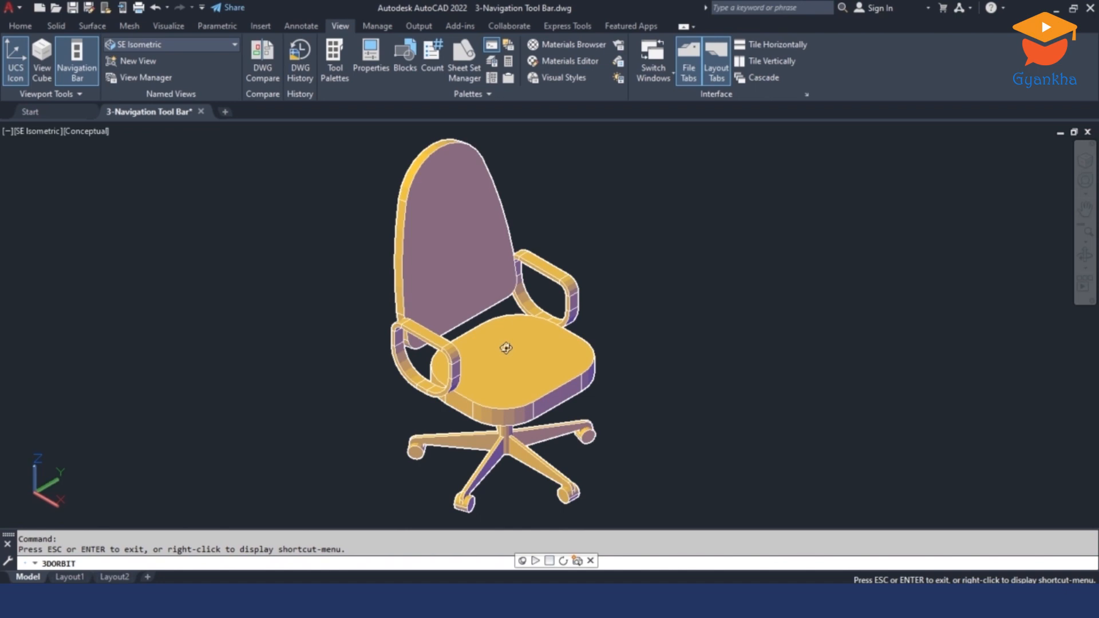
drag(506, 348, 436, 314)
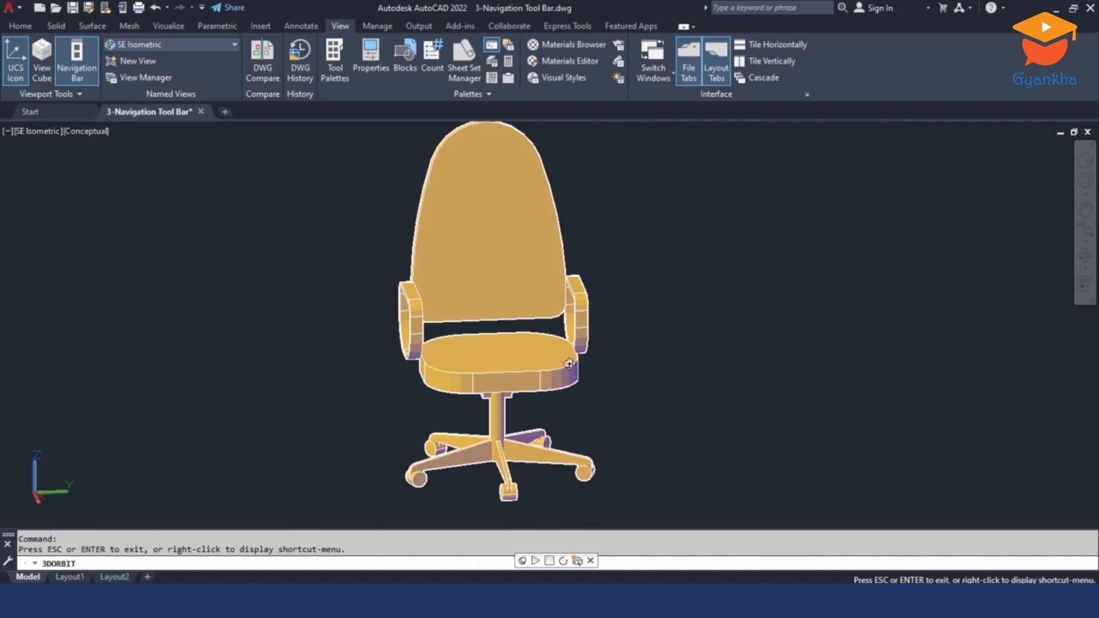
drag(569, 362, 645, 358)
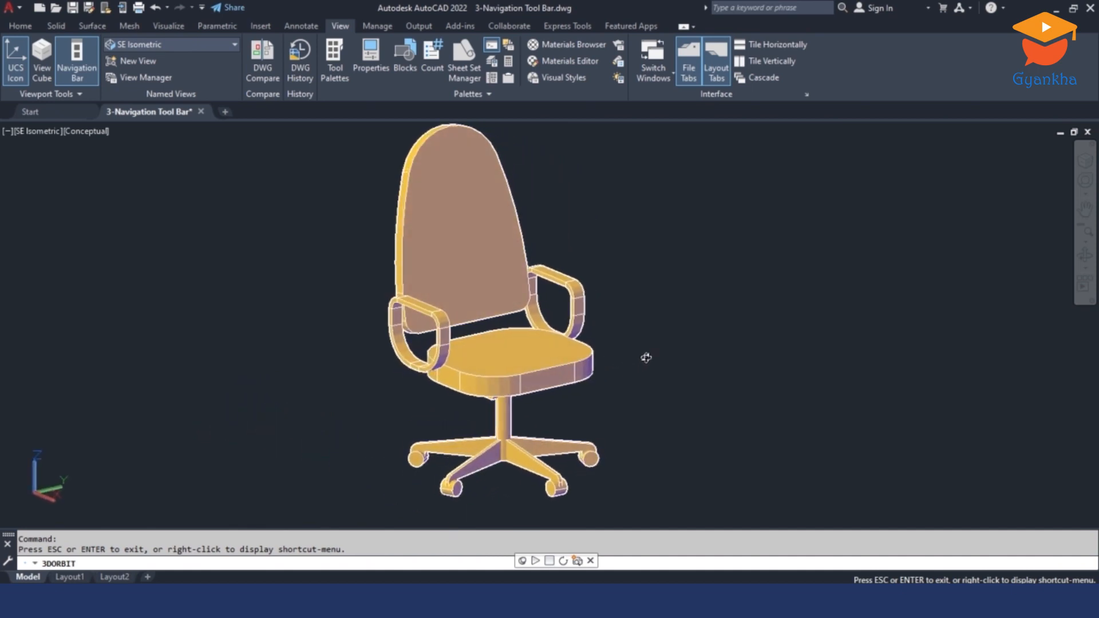
key(Escape)
- Rotate the view in all directions with Free Orbit until the chair is tilted and seen from below
click(1086, 268)
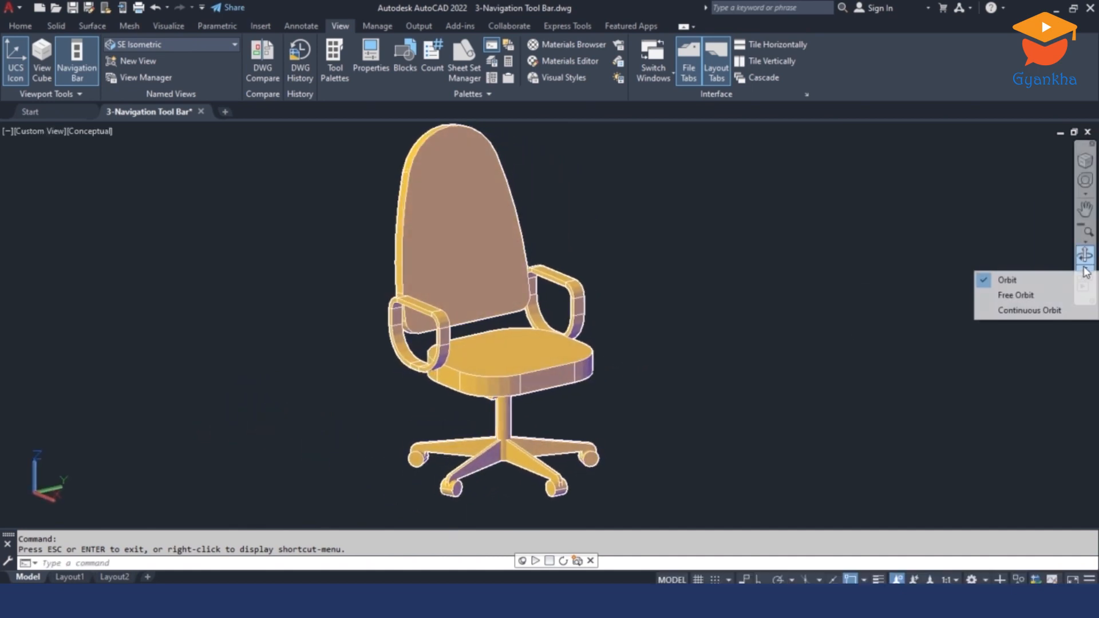
click(1016, 296)
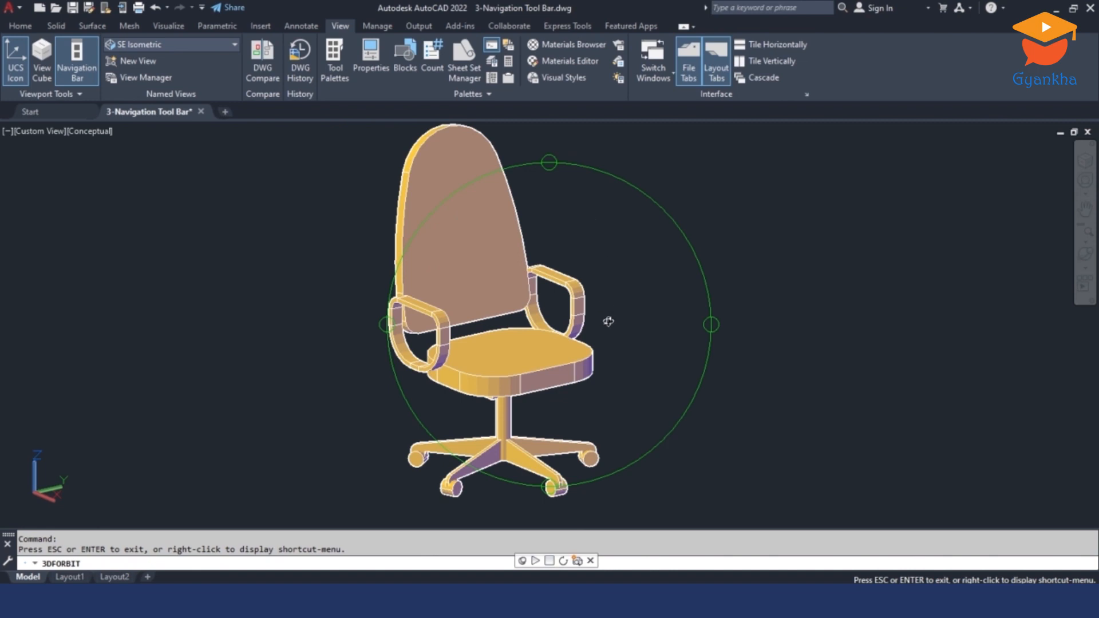
drag(610, 341, 520, 343)
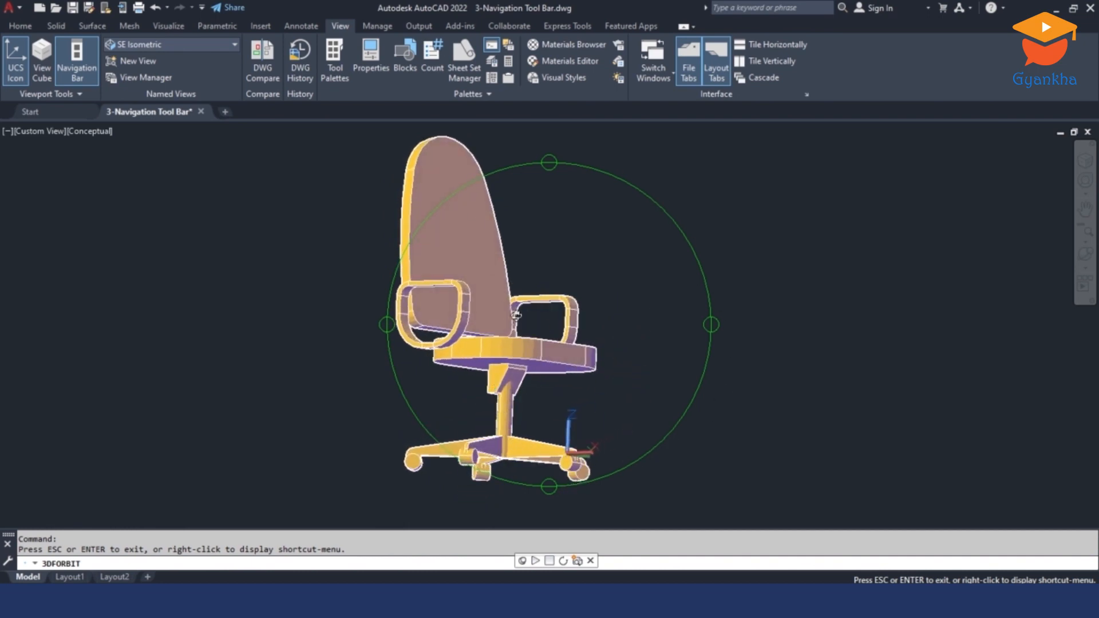
drag(552, 333, 582, 455)
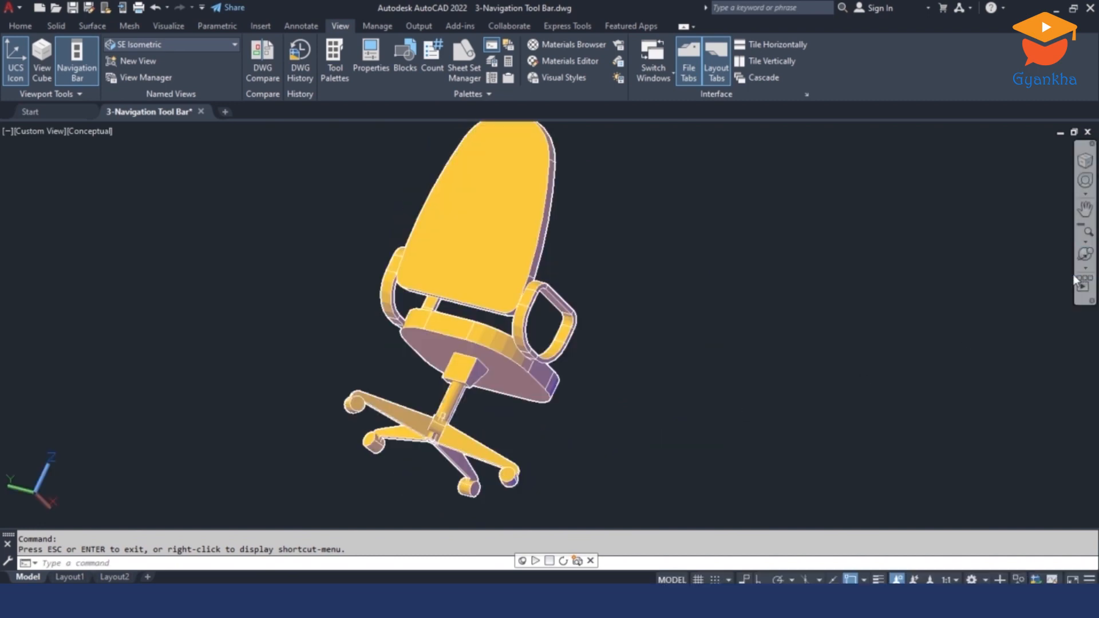
- Set the view of the chair spinning with Continuous Orbit and stop the motion
click(1087, 269)
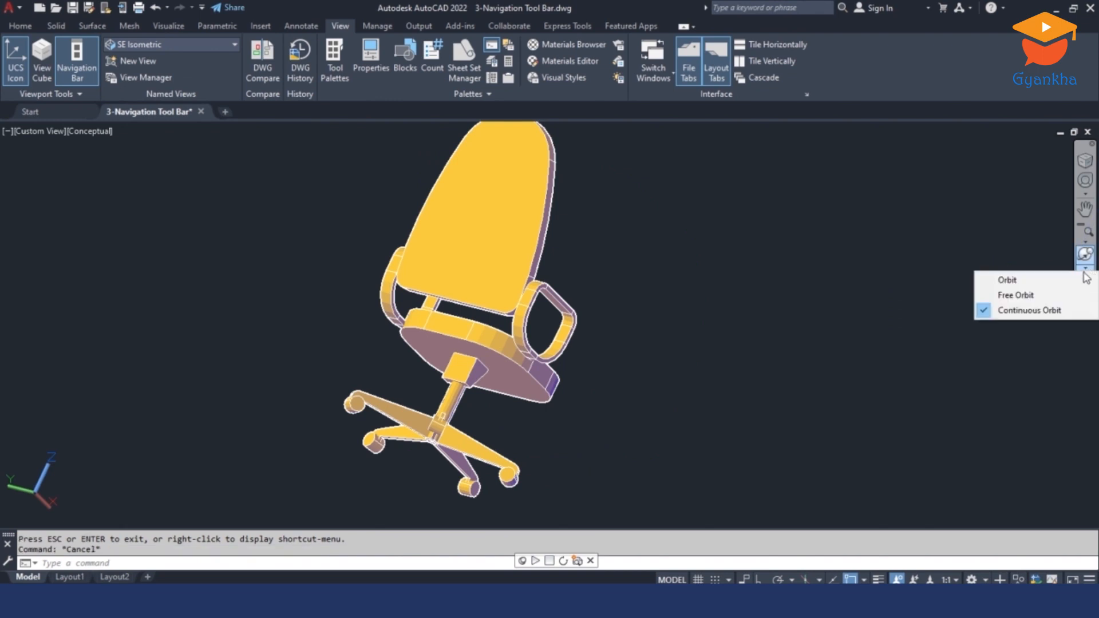
click(1052, 311)
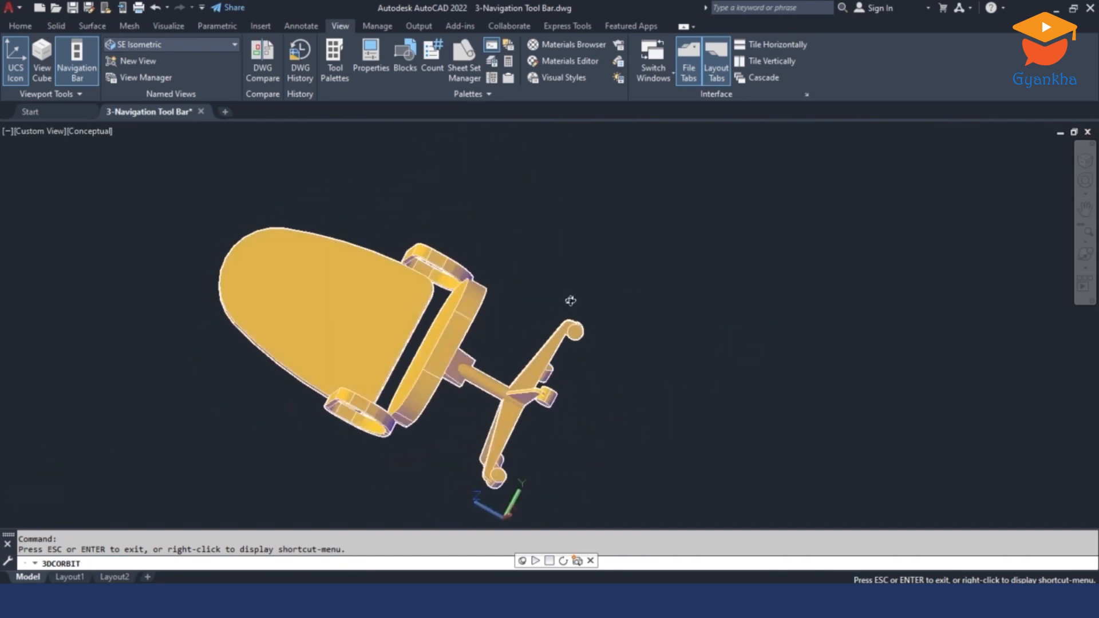
key(Escape)
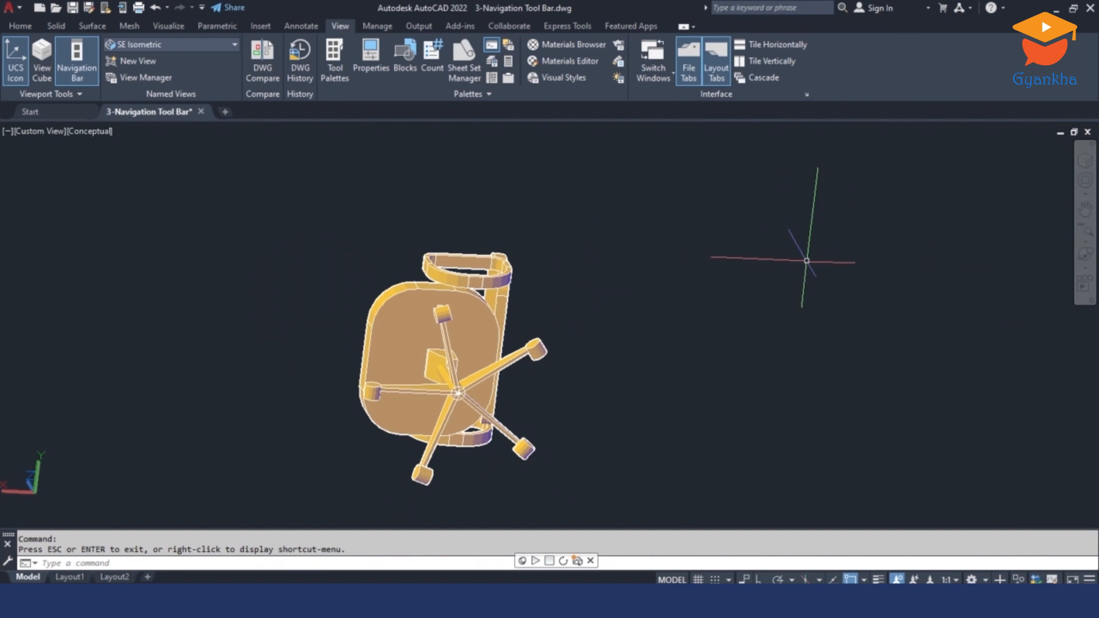
- Restore the SE Isometric view of the chair
click(25, 28)
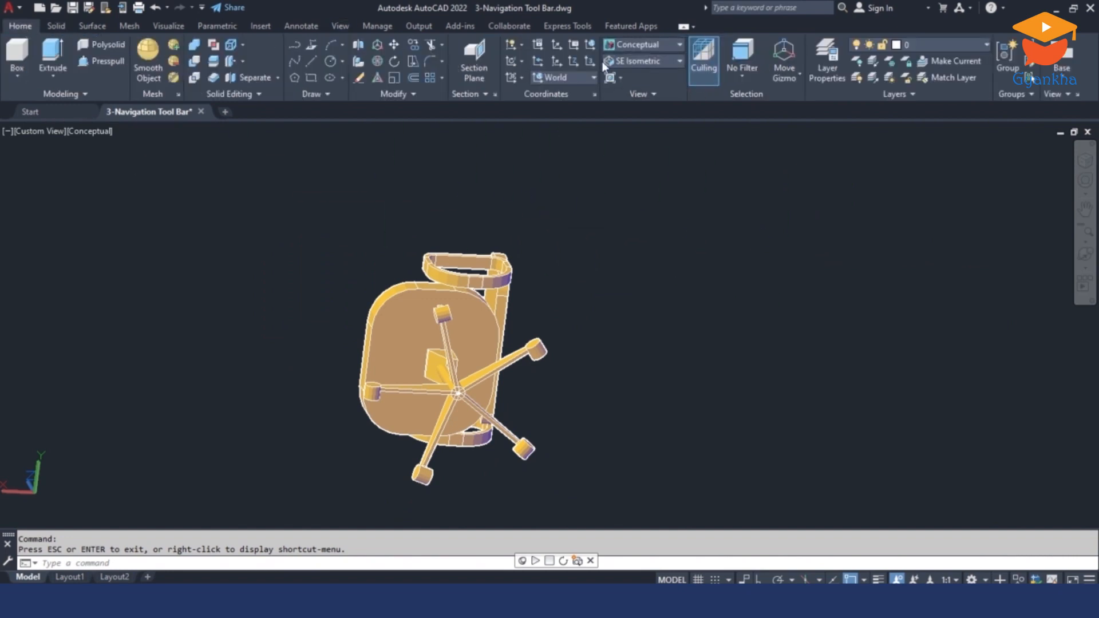
click(680, 61)
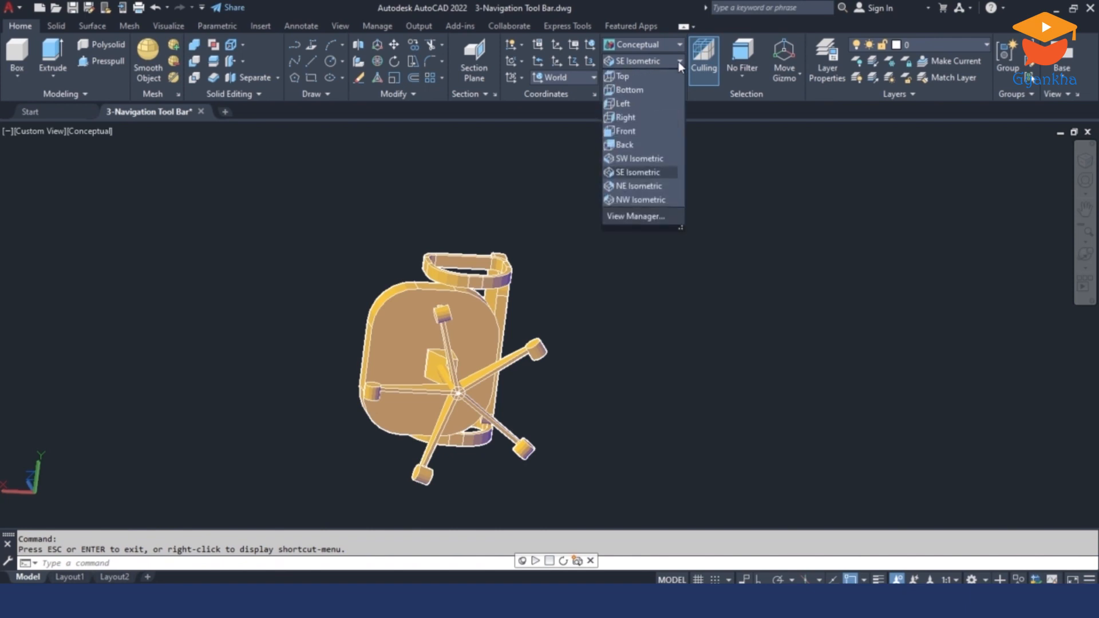
click(636, 172)
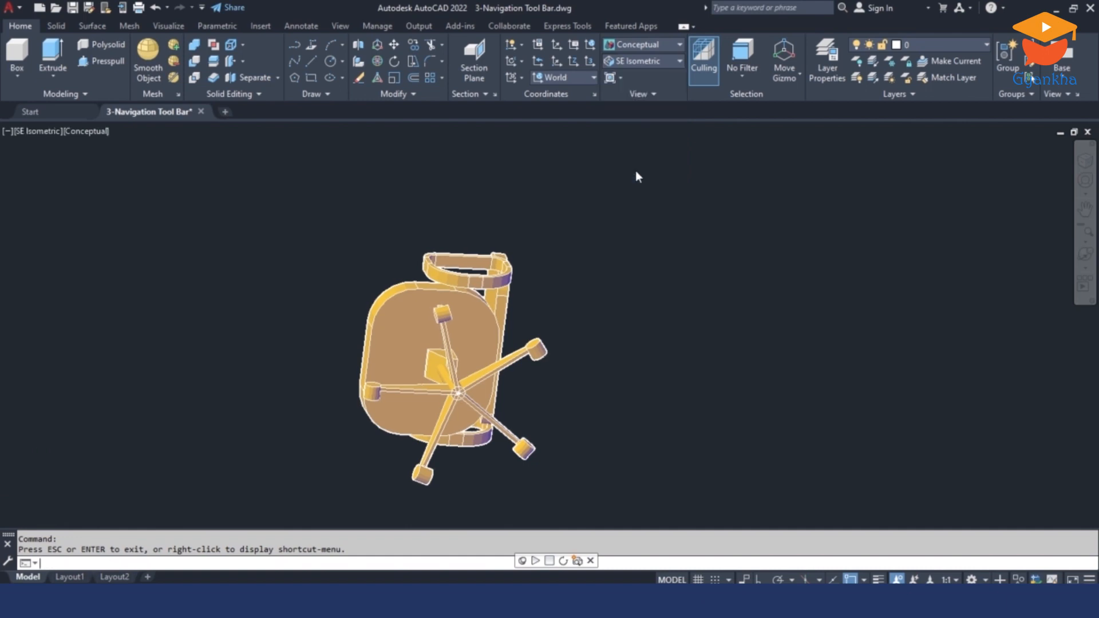